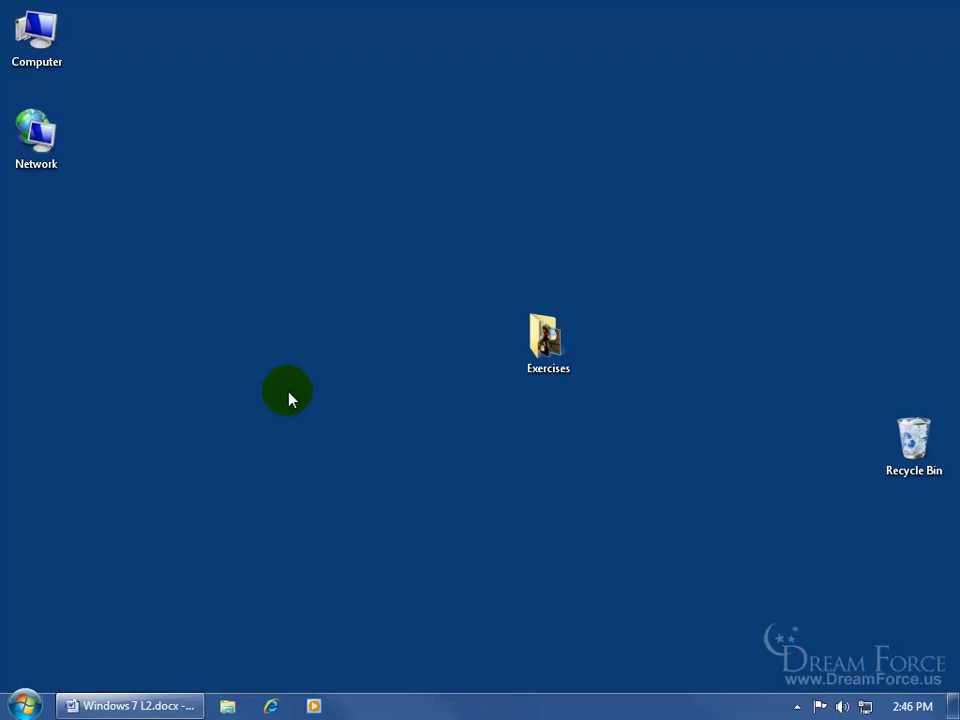
# Open Windows Remote Assistance from the Maintenance group of the installed programs.
pyautogui.click(28, 705)
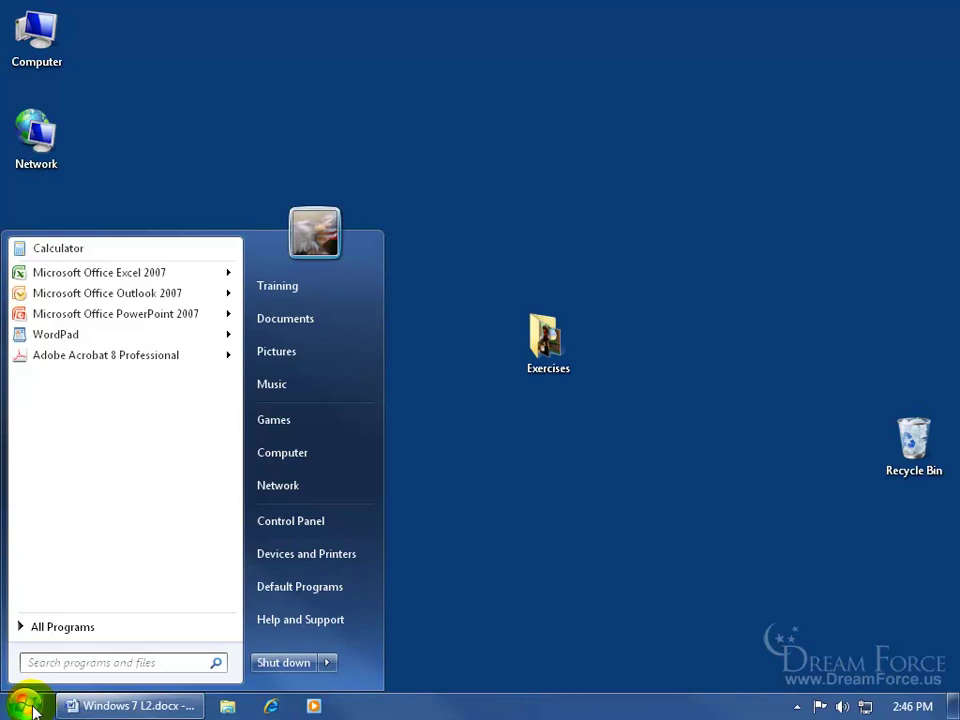
pyautogui.click(63, 628)
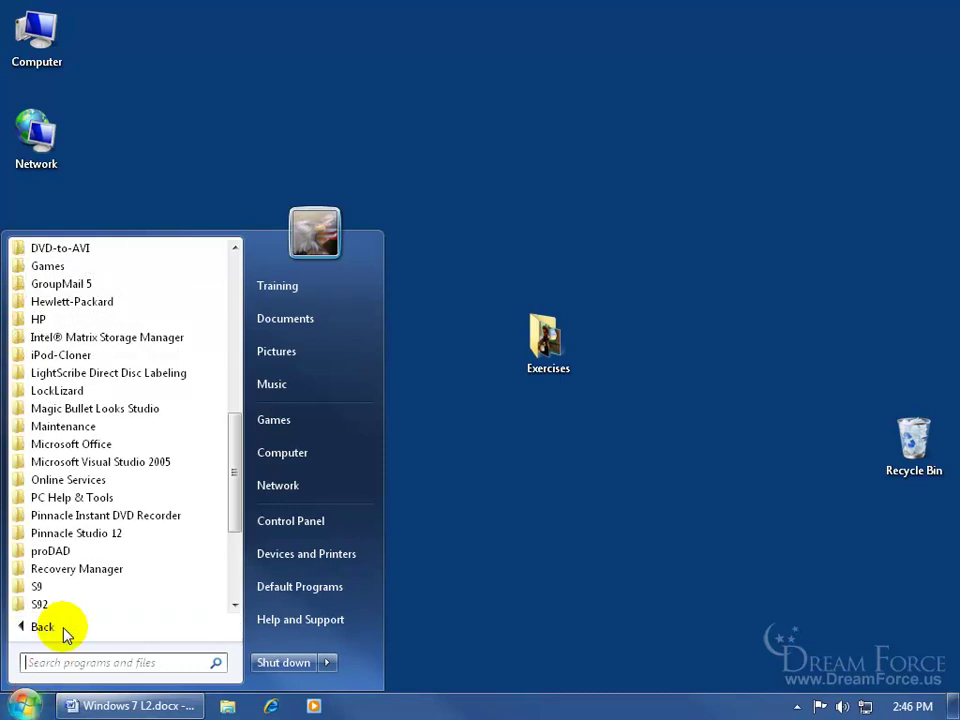
pyautogui.click(88, 426)
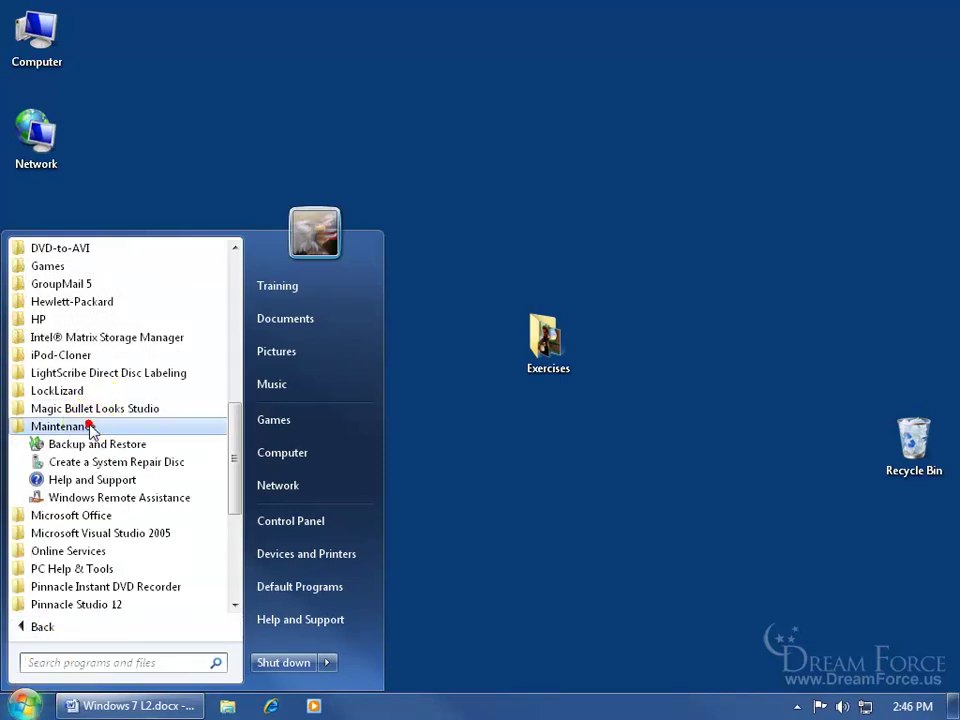
pyautogui.click(101, 507)
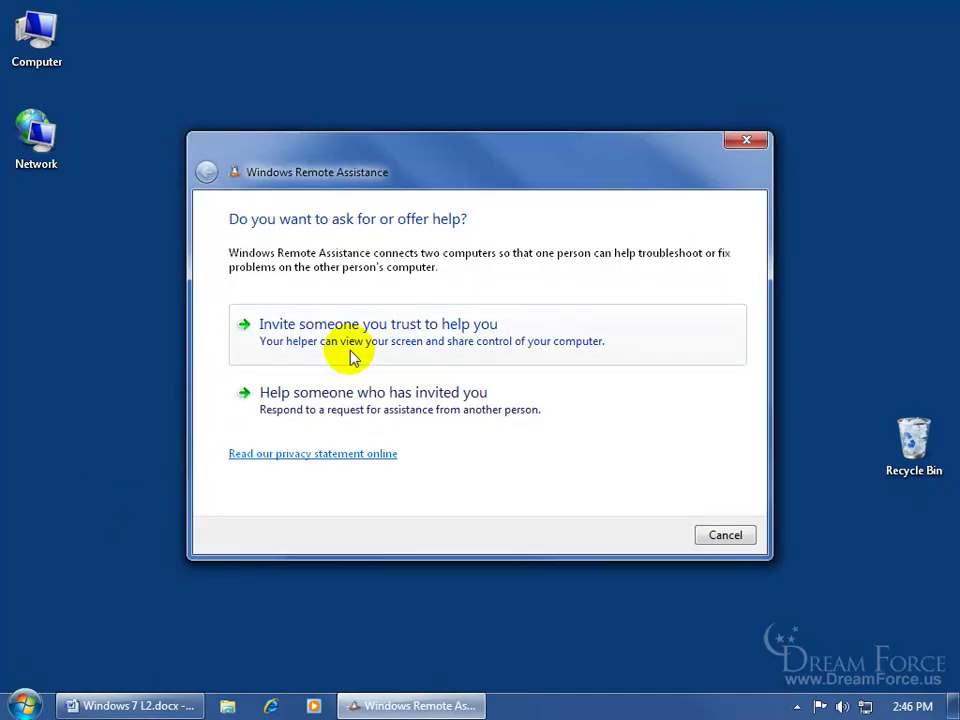
# Invite a trusted helper by saving the invitation as the file Invitation.msrcIncident on the Desktop.
pyautogui.click(414, 352)
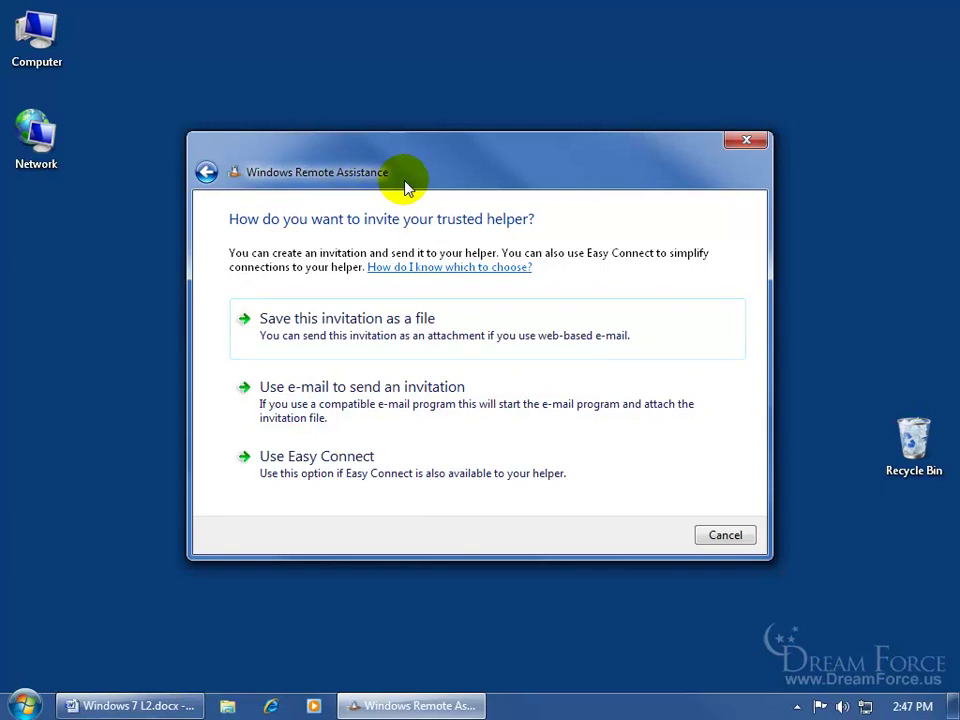
pyautogui.click(338, 322)
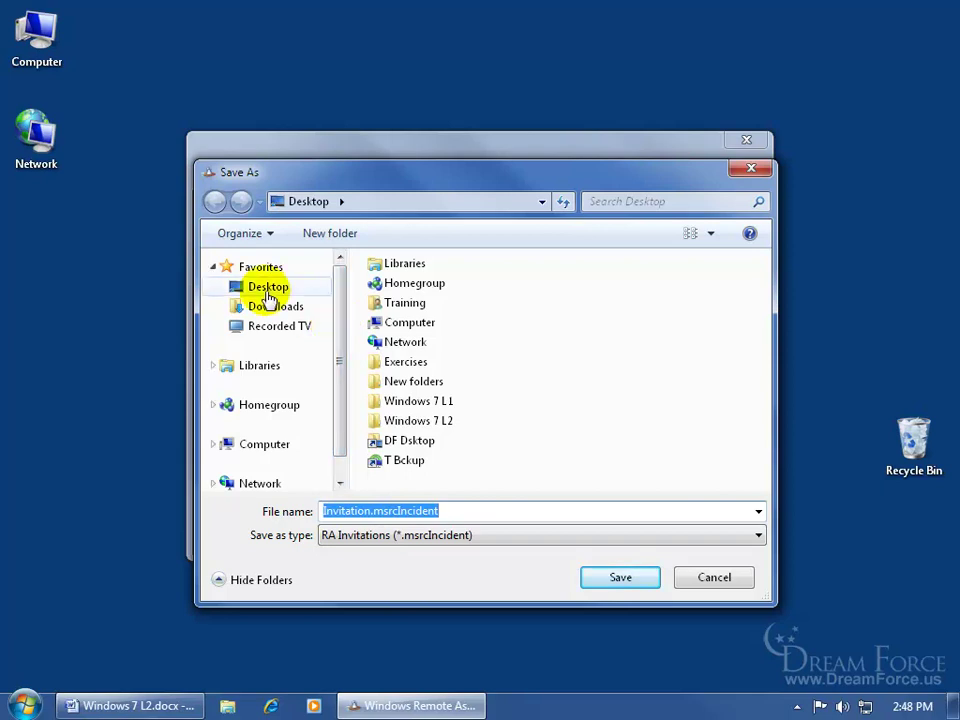
pyautogui.click(617, 578)
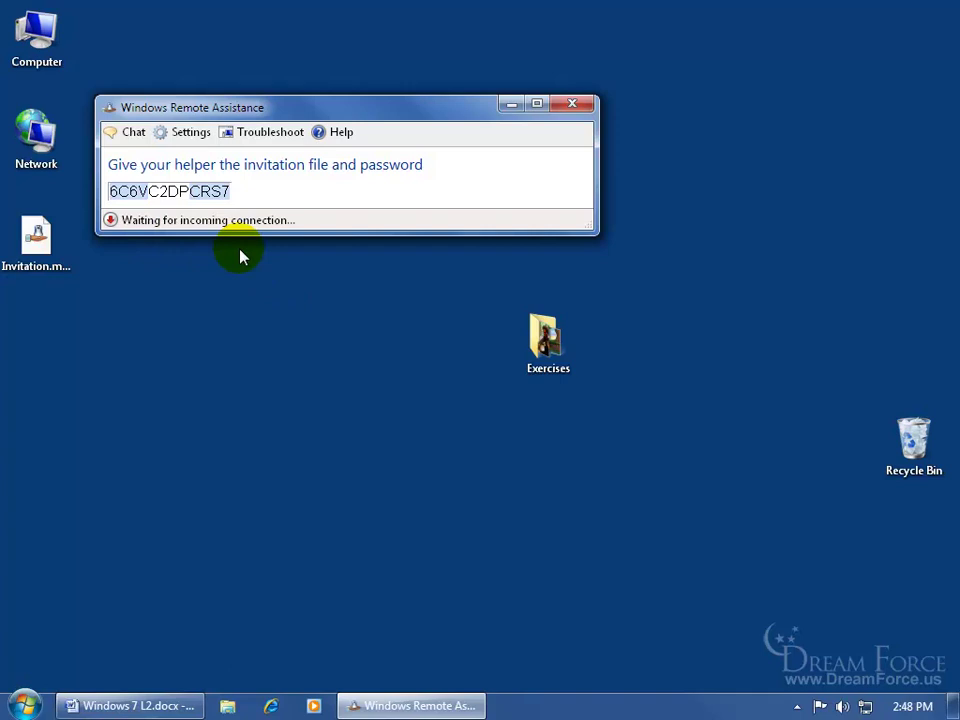
# Close the waiting Remote Assistance invitation and delete its invitation file from the desktop.
pyautogui.click(572, 104)
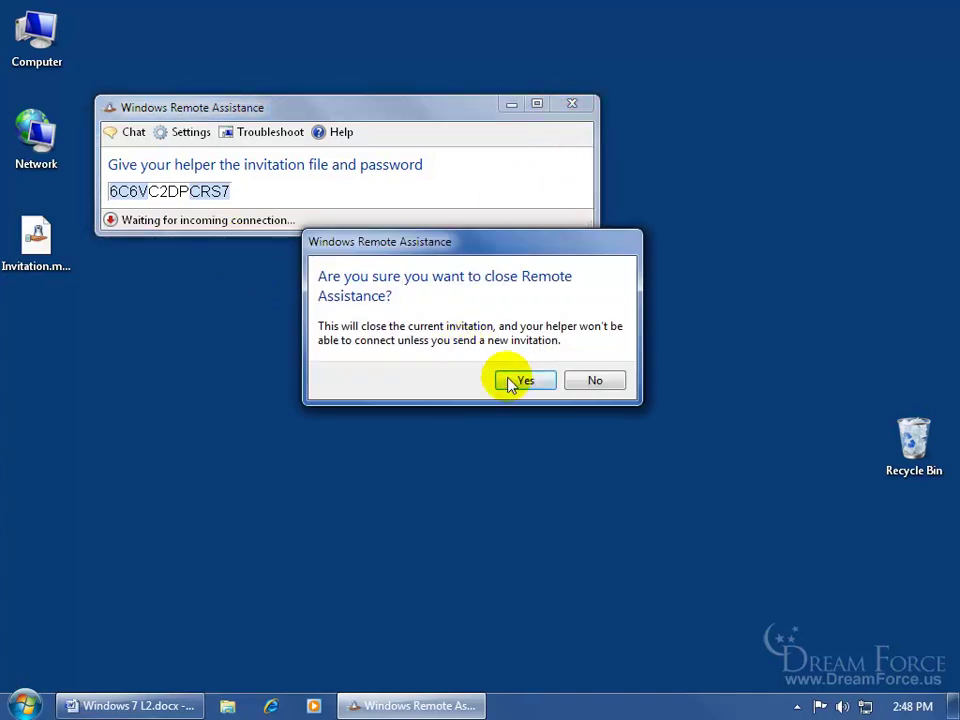
pyautogui.click(521, 382)
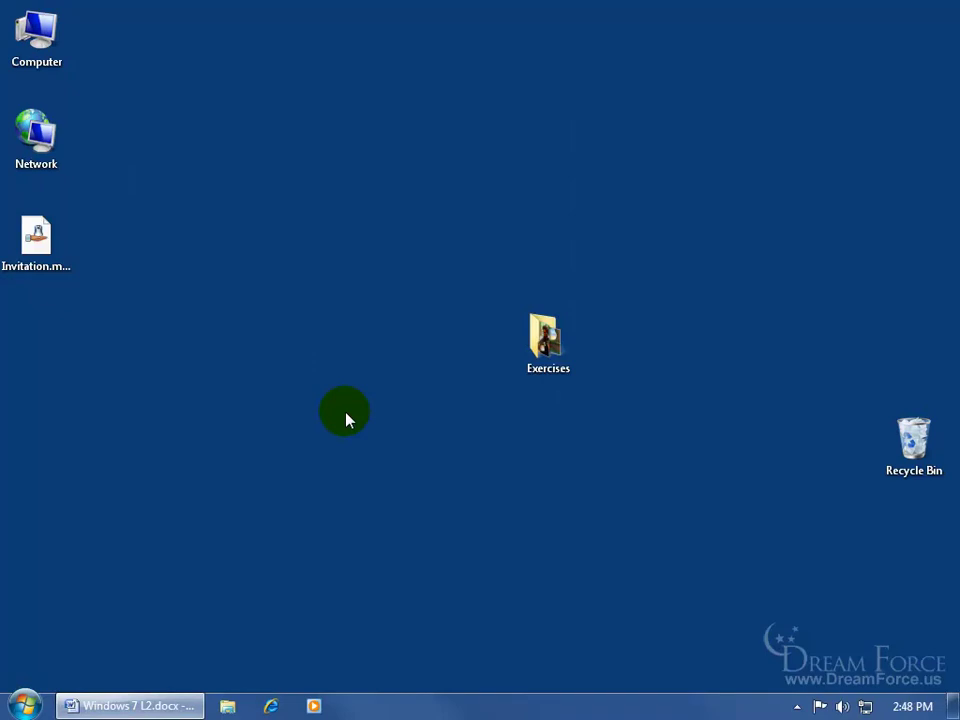
pyautogui.click(36, 238)
pyautogui.rightClick(36, 238)
pyautogui.click(82, 469)
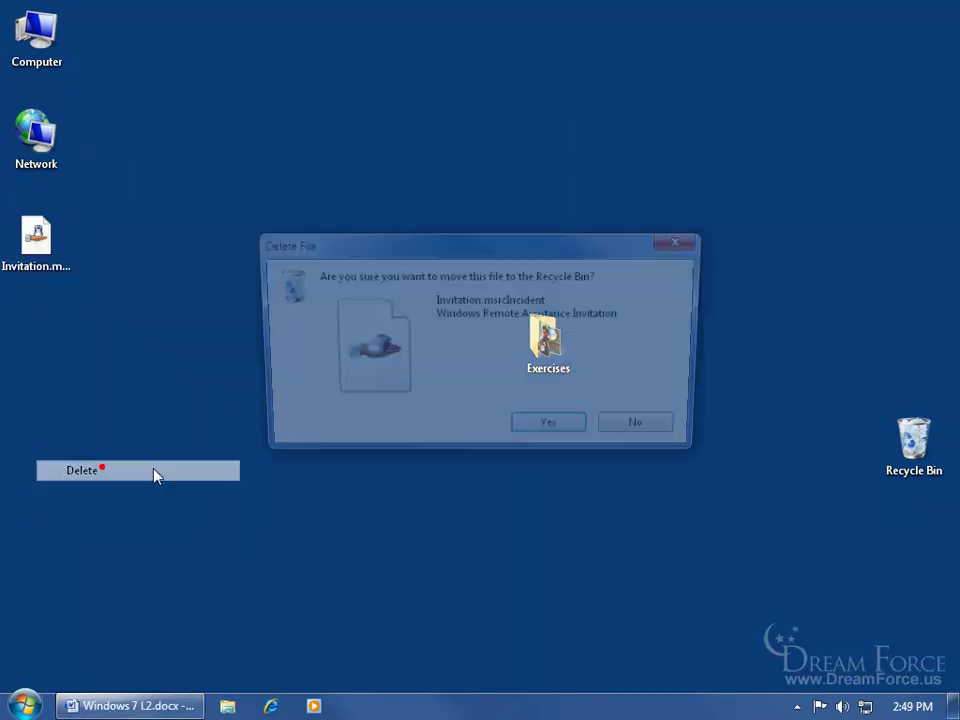
pyautogui.click(550, 425)
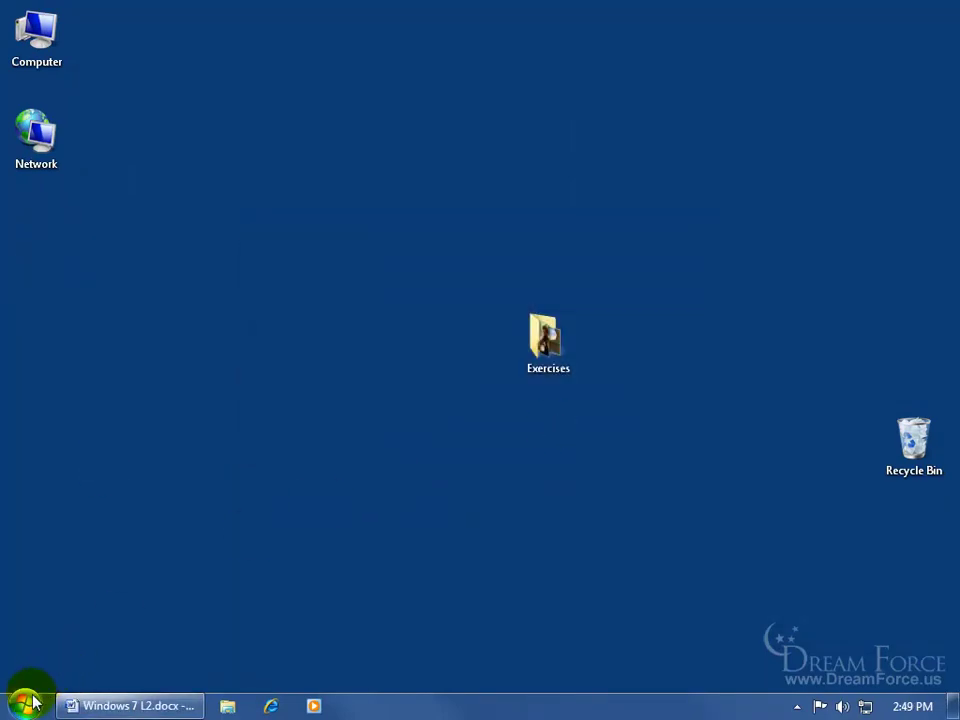
# Start Windows Remote Assistance again from the Maintenance programs.
pyautogui.click(30, 704)
pyautogui.click(58, 628)
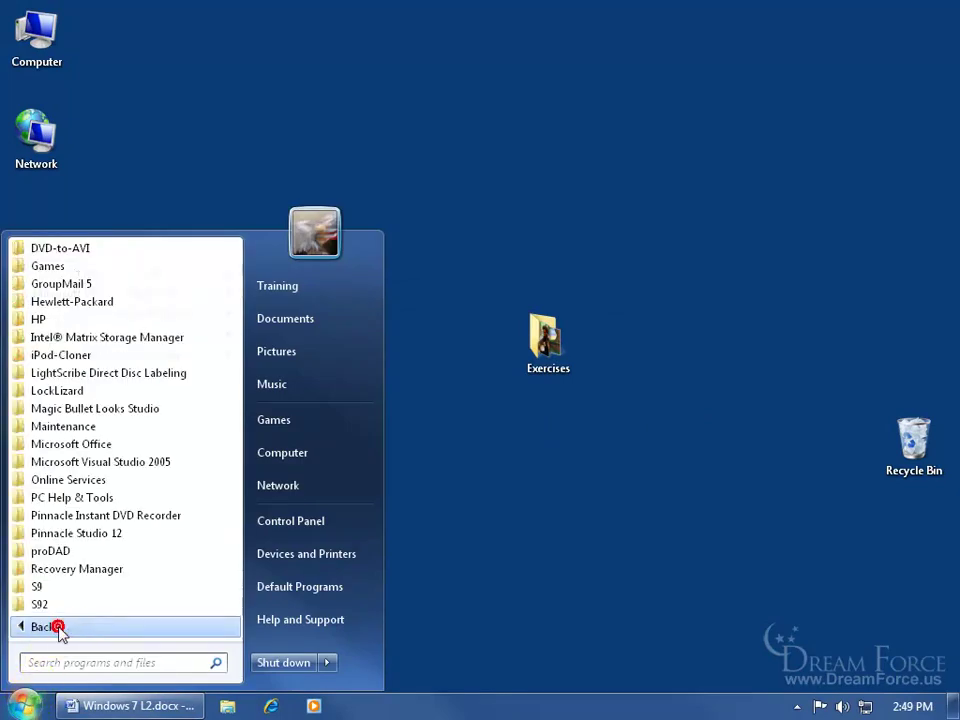
pyautogui.click(66, 427)
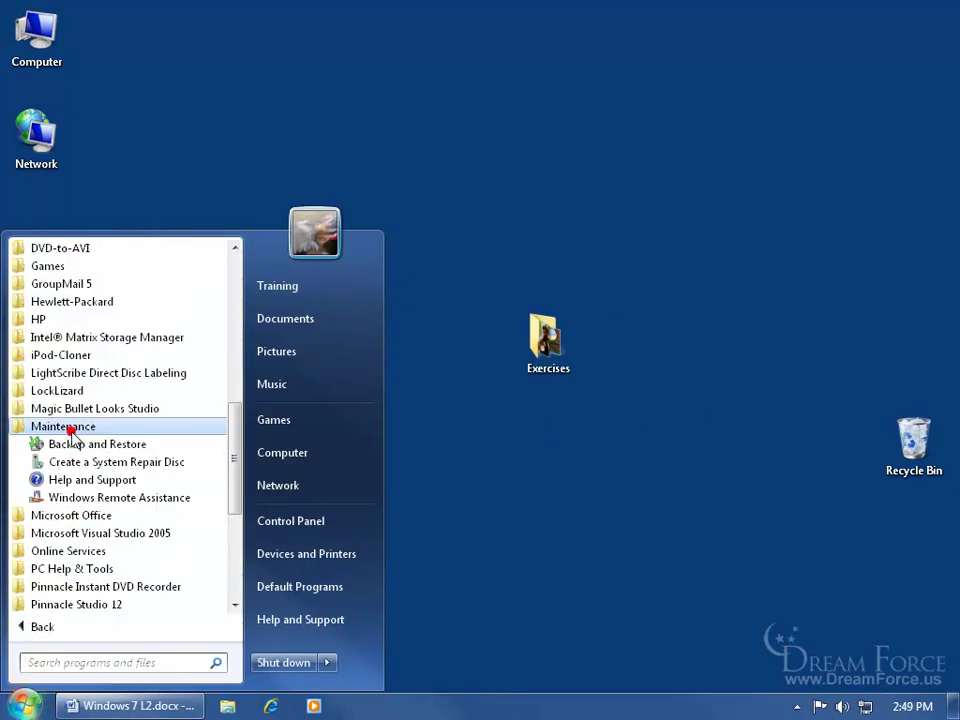
pyautogui.click(79, 498)
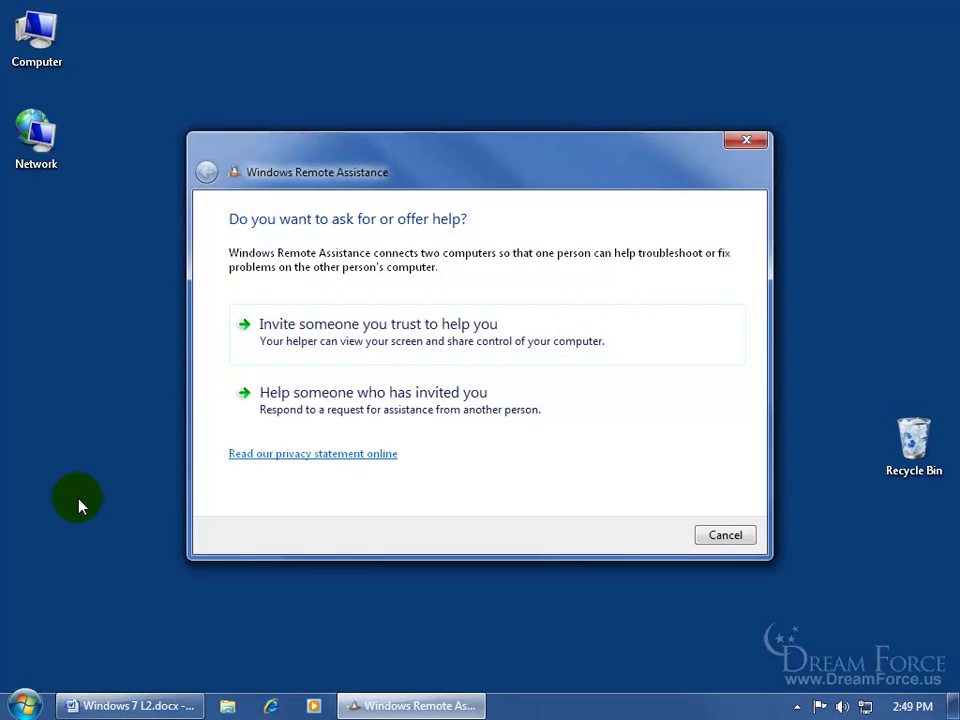
# Invite a trusted helper using Easy Connect and allow Laptop to connect to the computer.
pyautogui.click(352, 340)
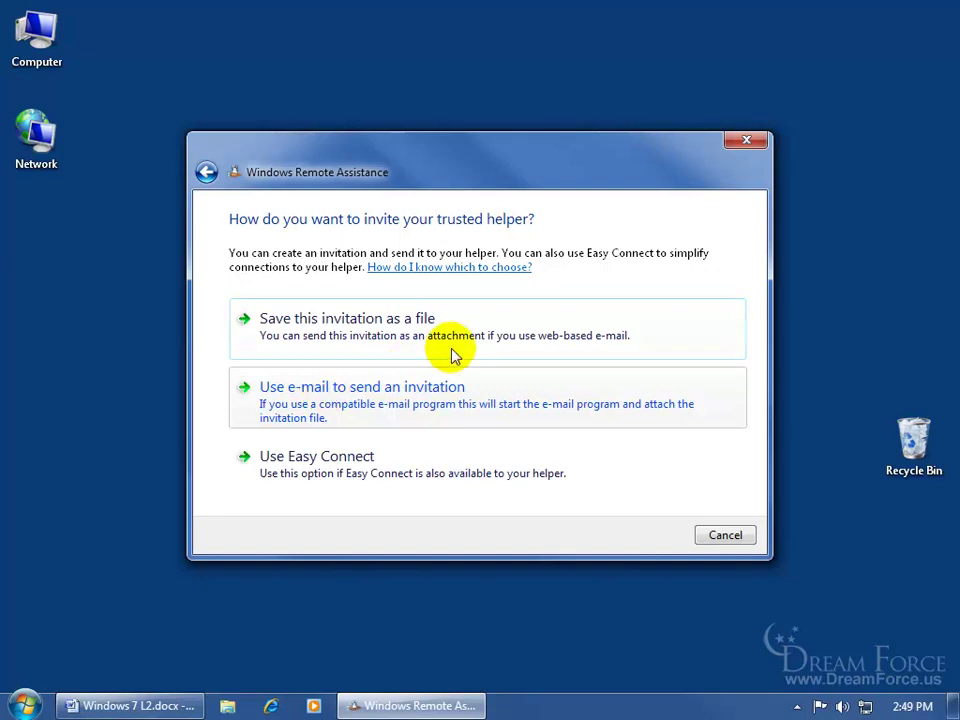
pyautogui.click(331, 476)
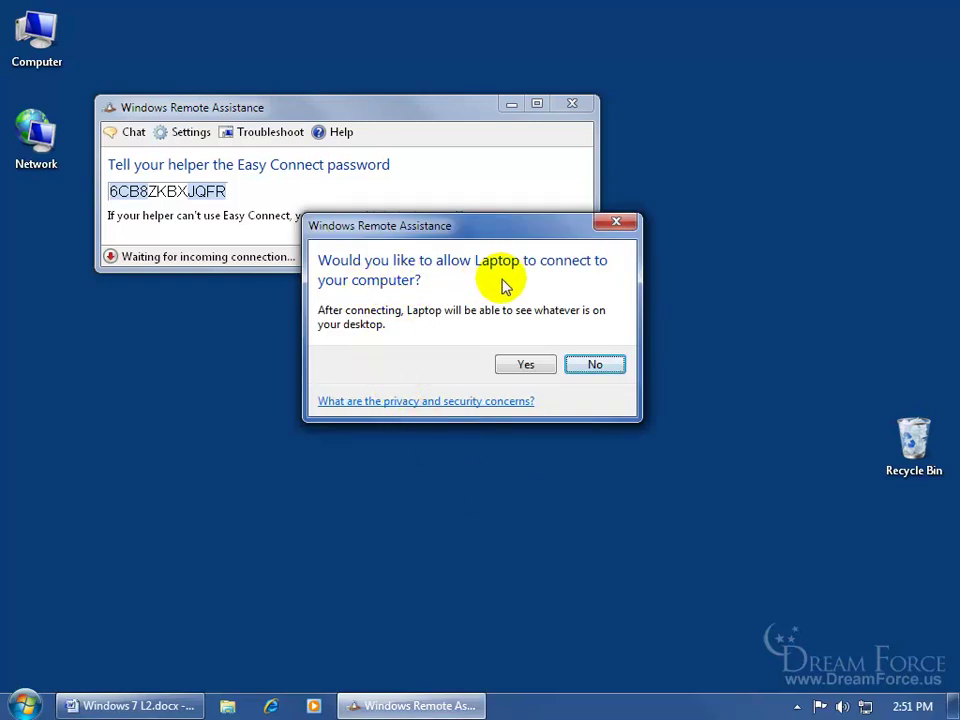
pyautogui.click(527, 367)
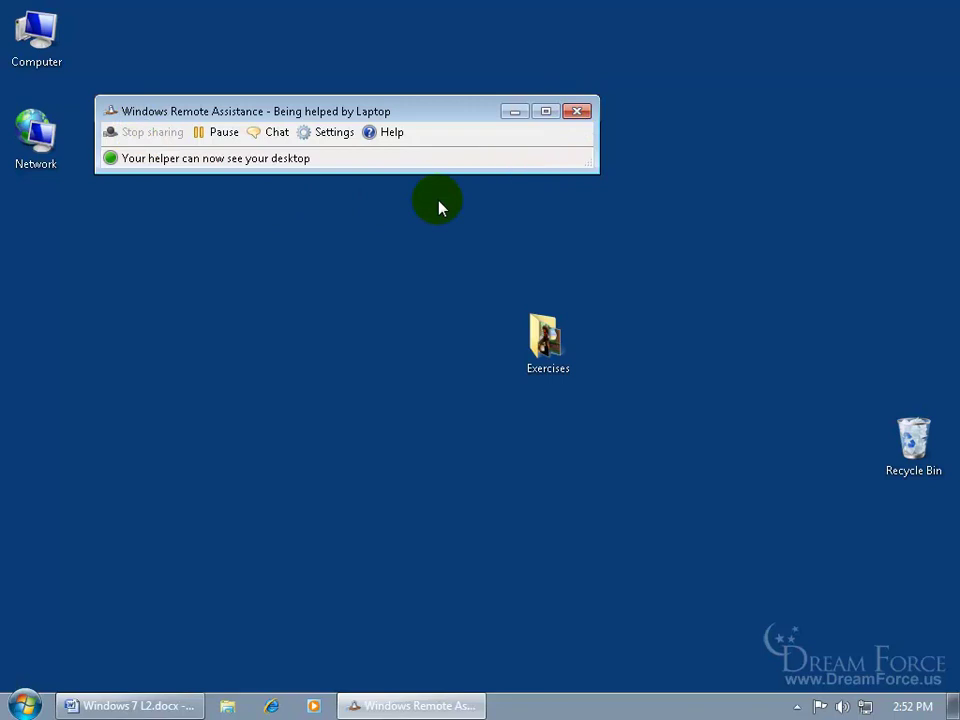
# Pause and resume the helper's view of the desktop, and end the Remote Assistance session.
pyautogui.click(222, 134)
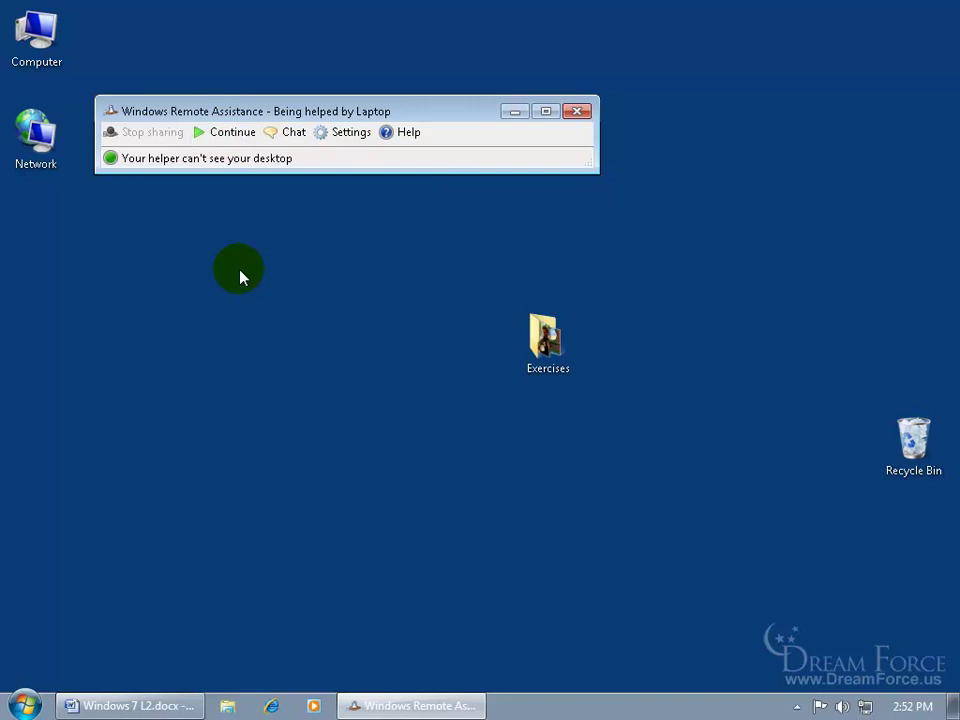
pyautogui.click(222, 133)
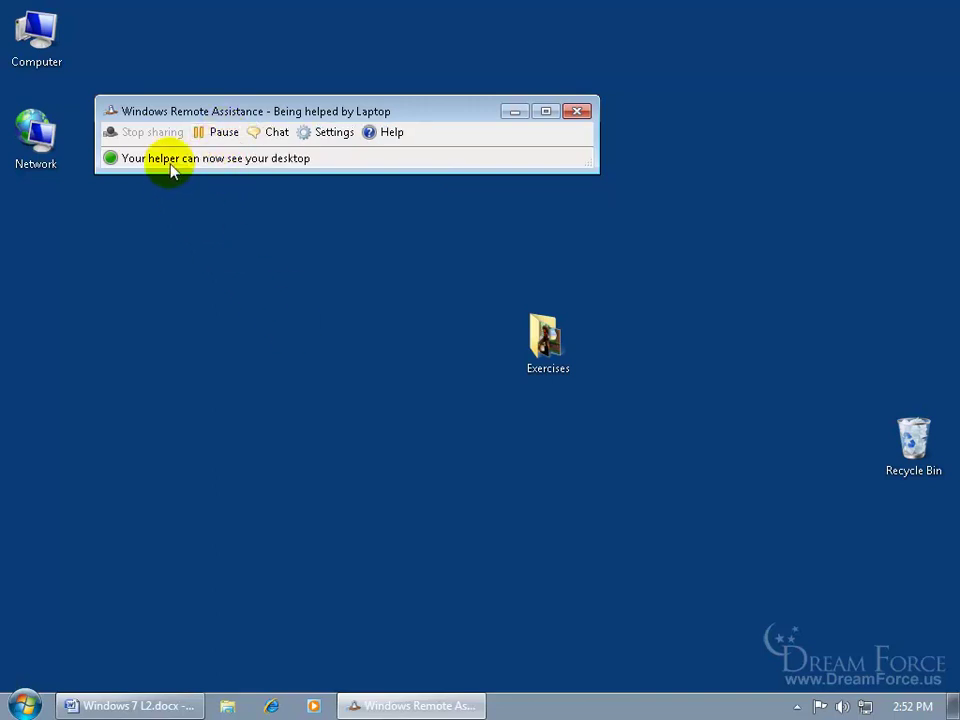
pyautogui.click(578, 112)
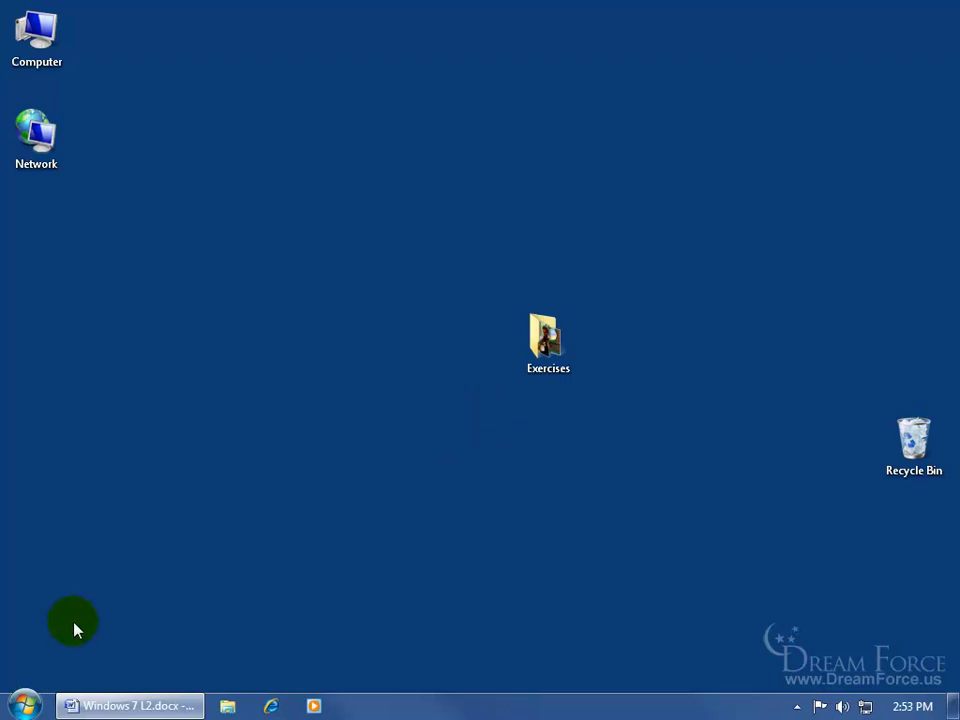
# Relaunch Windows Remote Assistance from the Maintenance folder in the full program list.
pyautogui.click(24, 706)
pyautogui.click(64, 627)
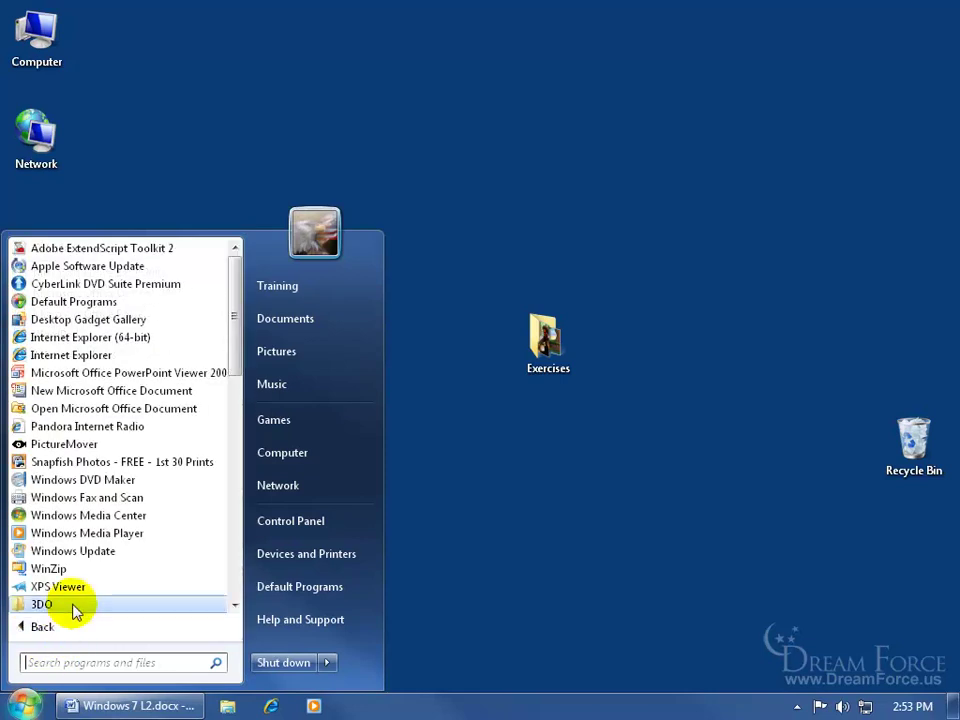
pyautogui.moveTo(231, 365); pyautogui.dragTo(240, 468)
pyautogui.click(70, 587)
pyautogui.click(86, 608)
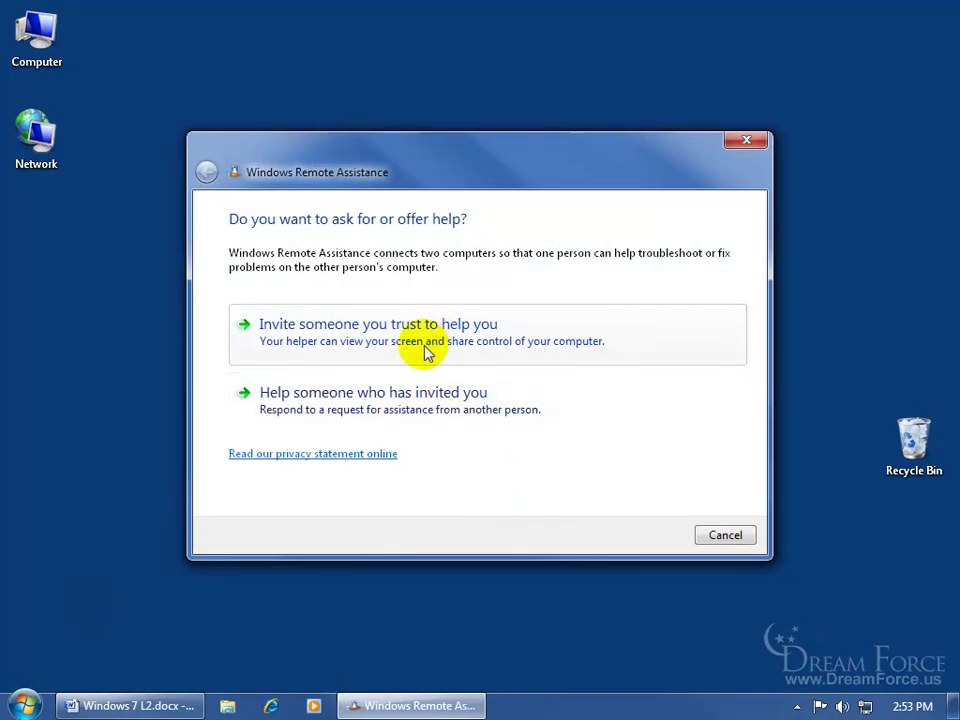
# Offer help to someone new through Easy Connect, entering the Easy Connect password to connect.
pyautogui.click(397, 413)
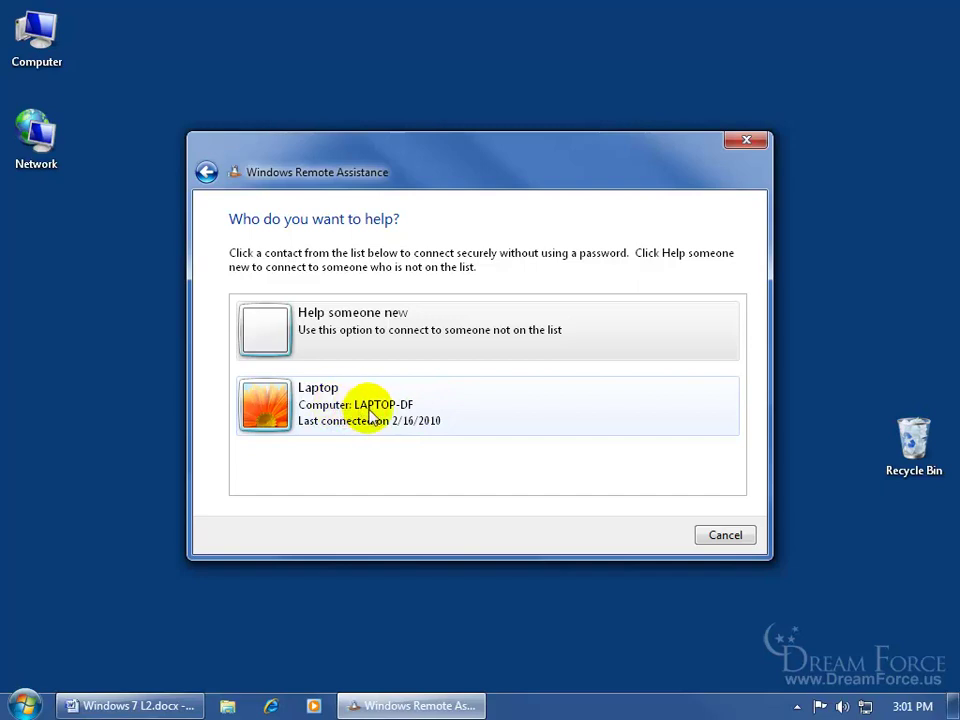
pyautogui.click(360, 333)
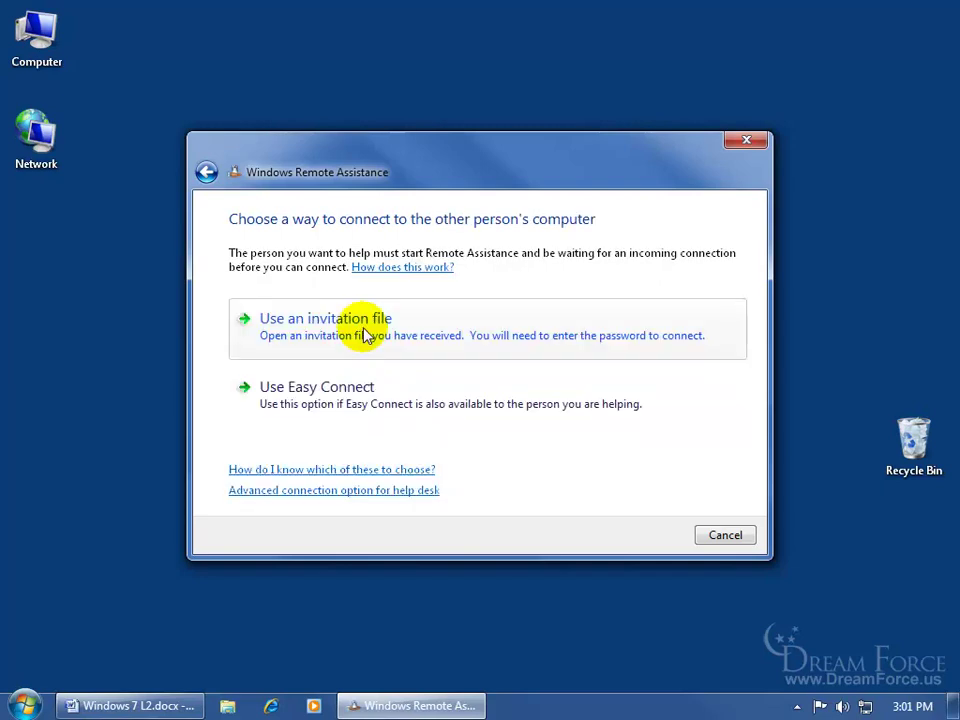
pyautogui.click(353, 392)
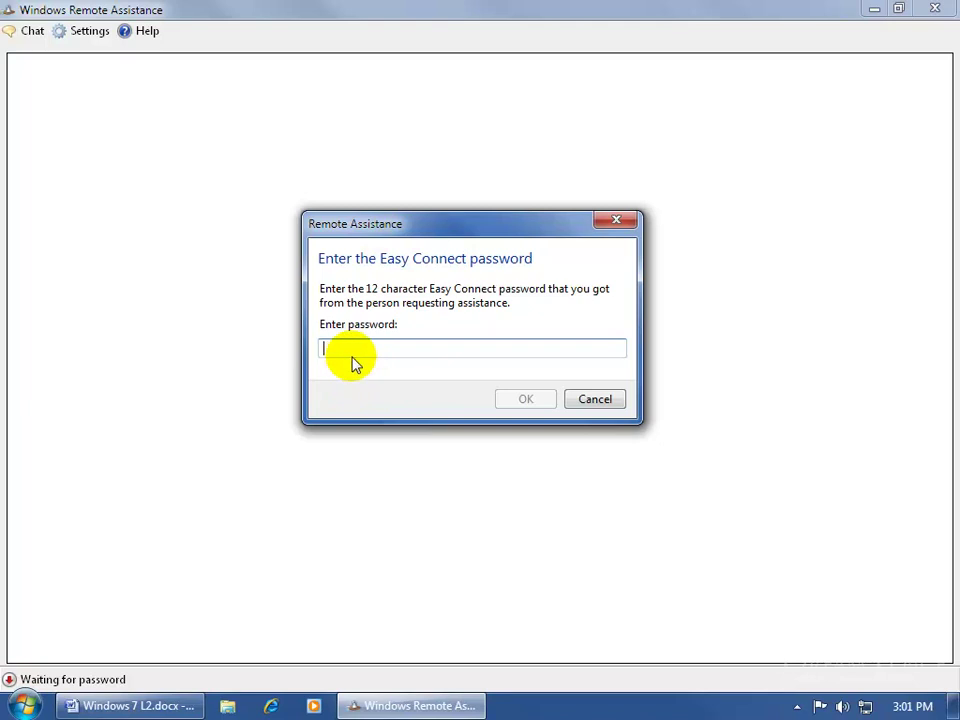
pyautogui.hotkey('ctrl', 'v')
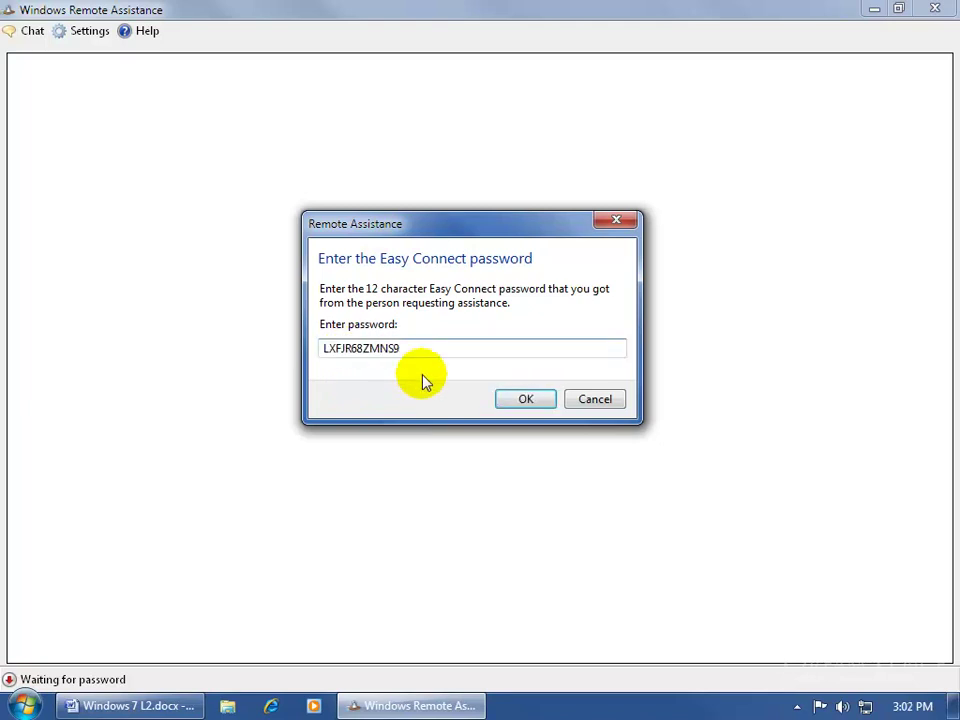
pyautogui.click(526, 400)
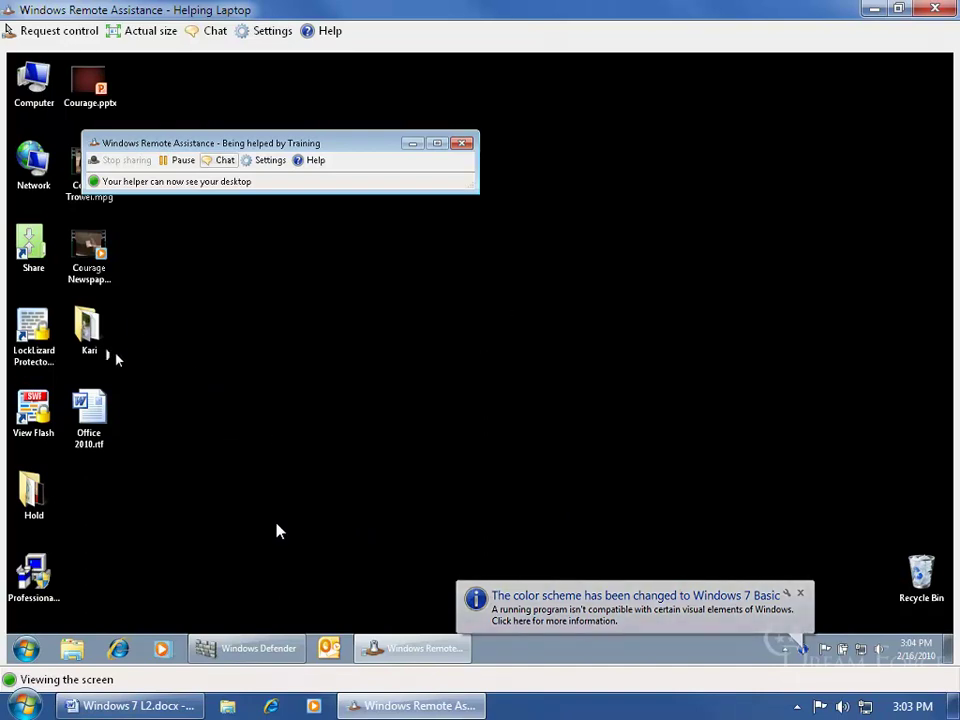
# Request control of the remote computer, and open and close the folder above Office 2010.rtf on its desktop.
pyautogui.doubleClick(88, 328)
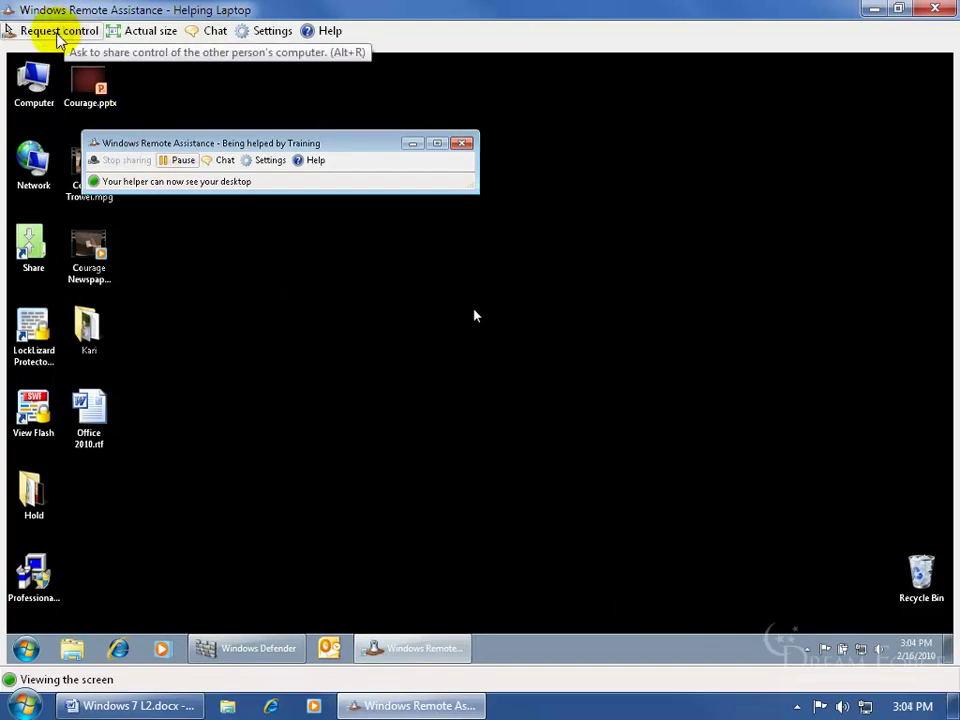
pyautogui.click(57, 36)
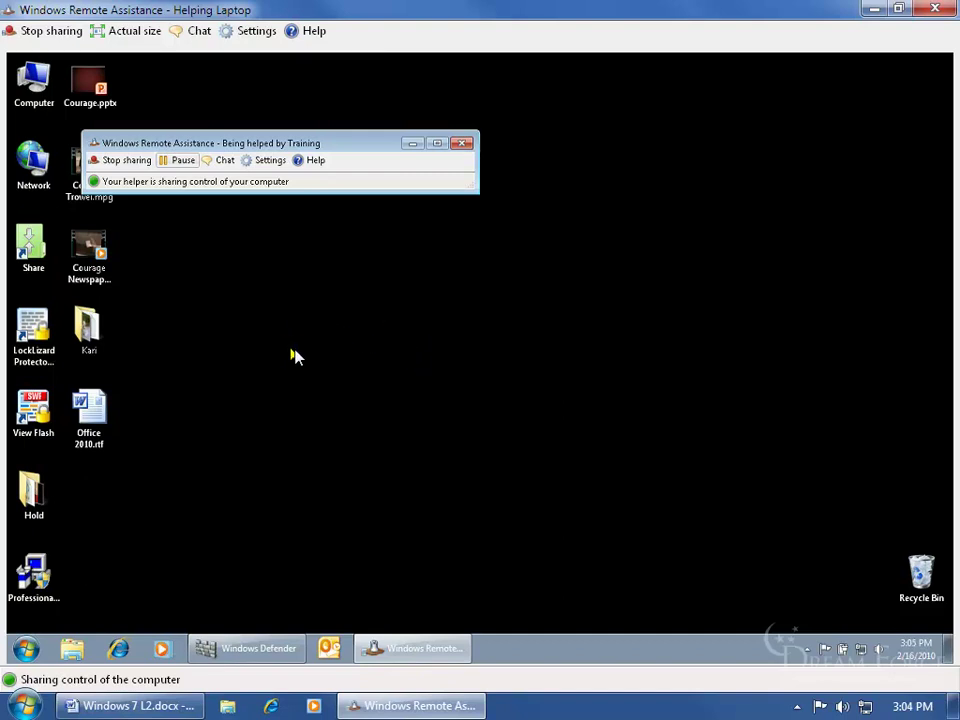
pyautogui.doubleClick(90, 333)
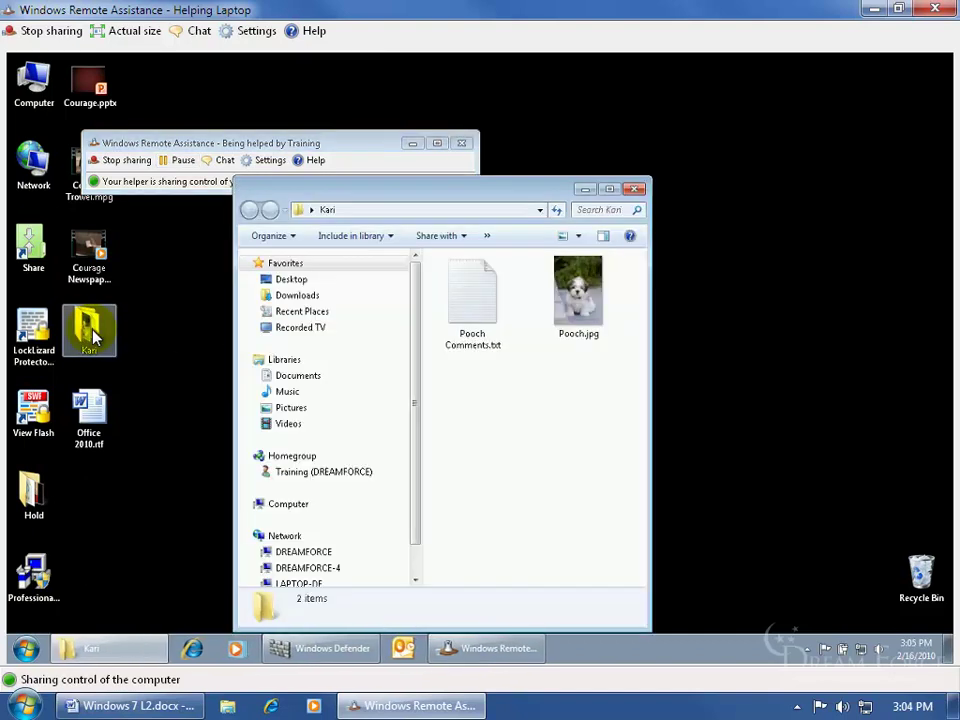
pyautogui.click(636, 191)
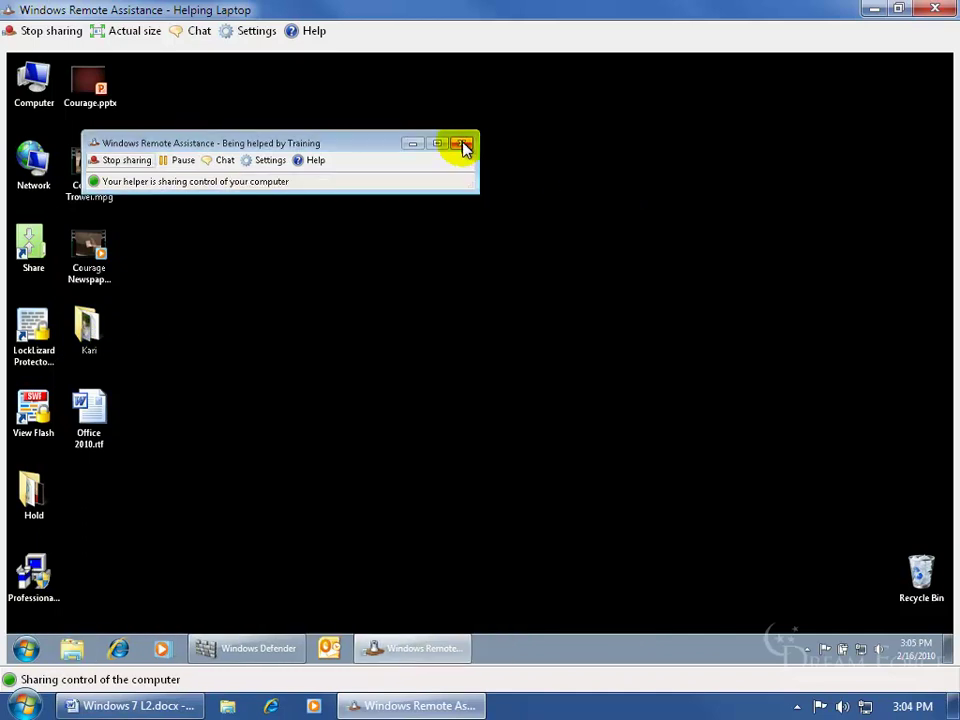
# Stop sharing control of the remote computer and close Windows Remote Assistance.
pyautogui.click(127, 164)
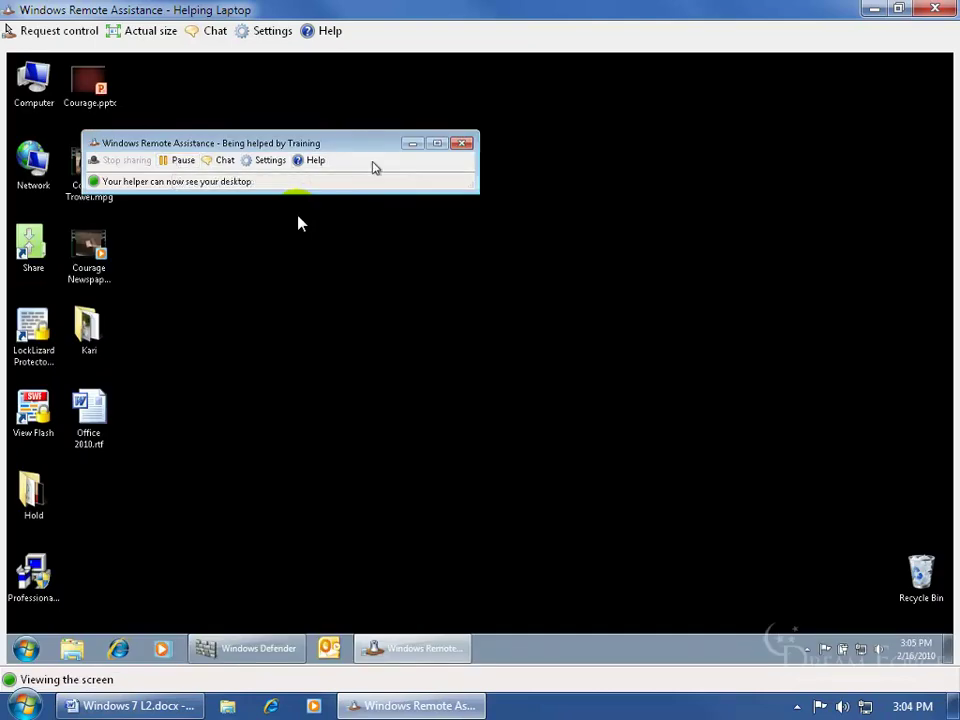
pyautogui.click(298, 220)
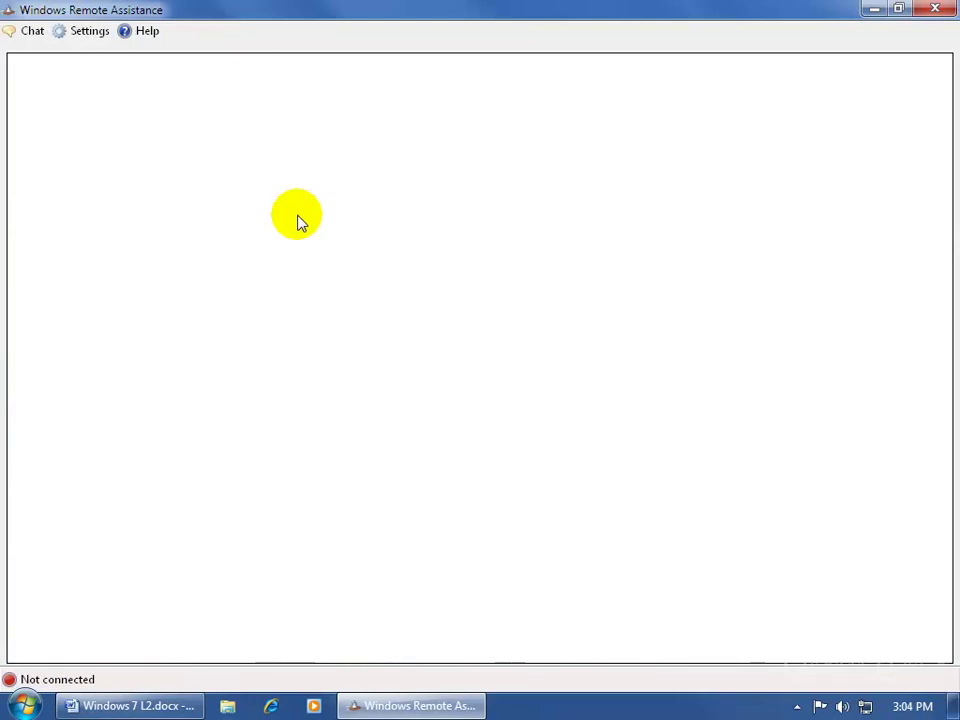
pyautogui.click(925, 10)
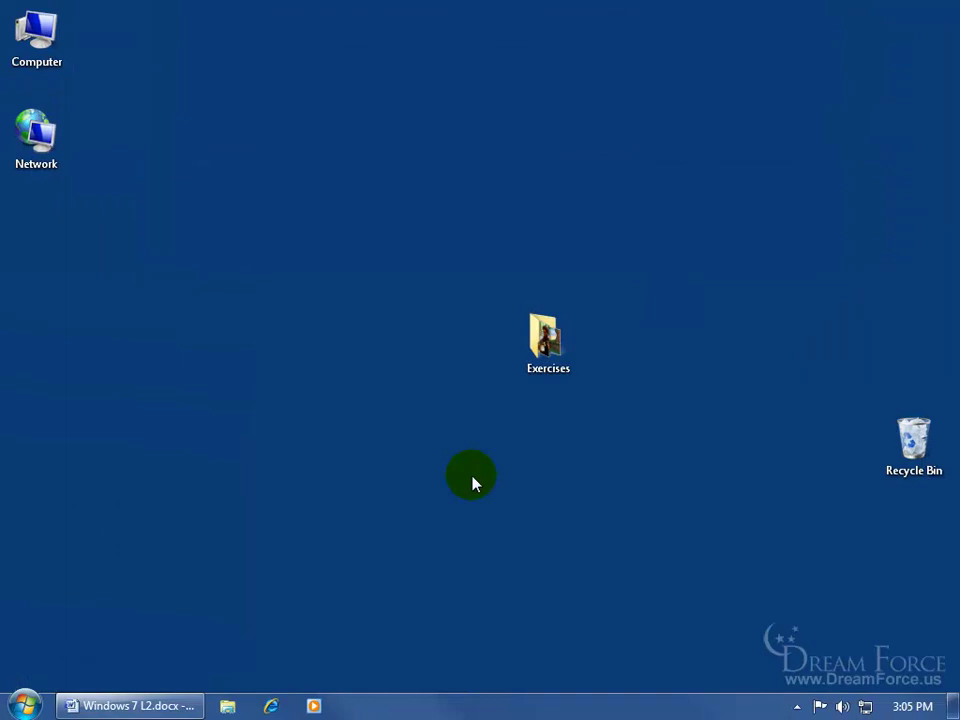
# Launch Windows Remote Assistance again from the Maintenance folder in the full program list.
pyautogui.click(24, 705)
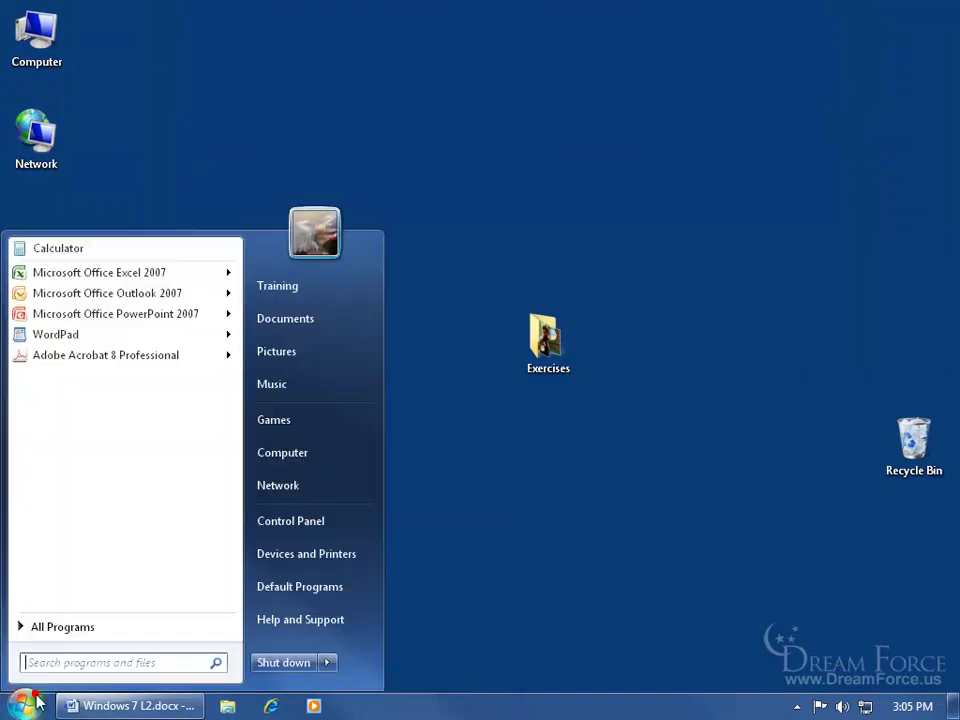
pyautogui.click(66, 630)
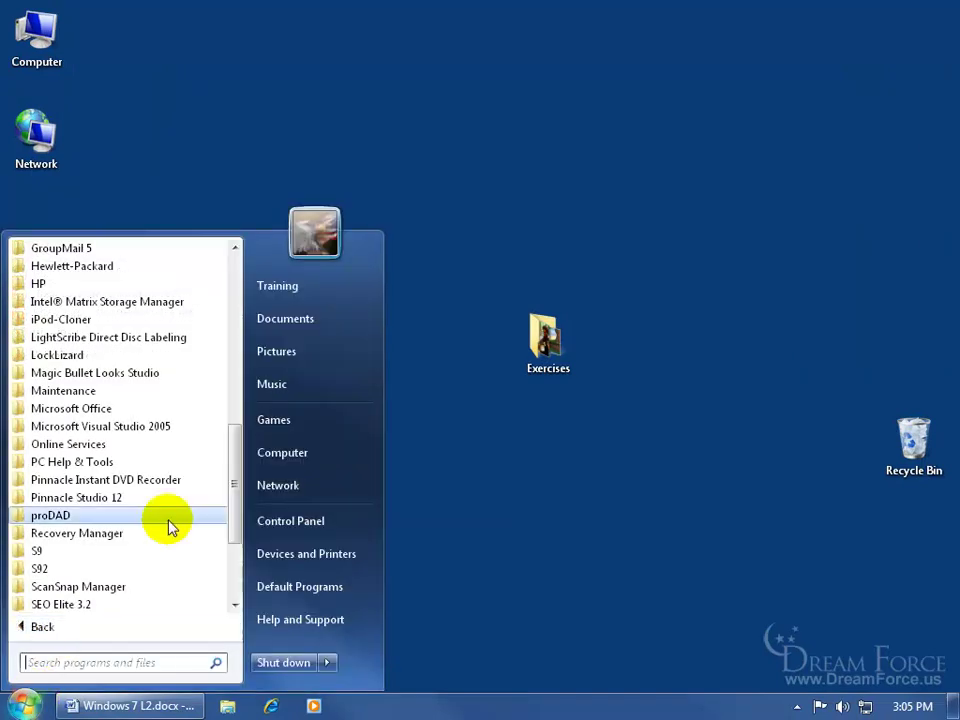
pyautogui.click(79, 390)
pyautogui.click(97, 465)
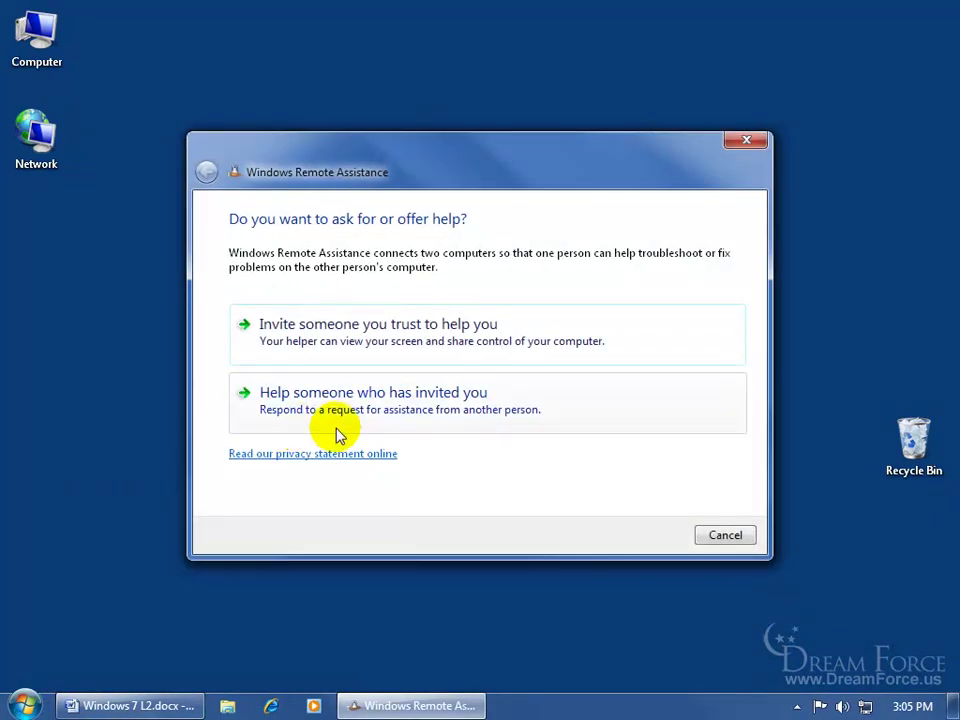
# Choose to help someone who has invited you, connect to the saved contact Laptop, and close the Remote Assistance window after the session.
pyautogui.click(395, 411)
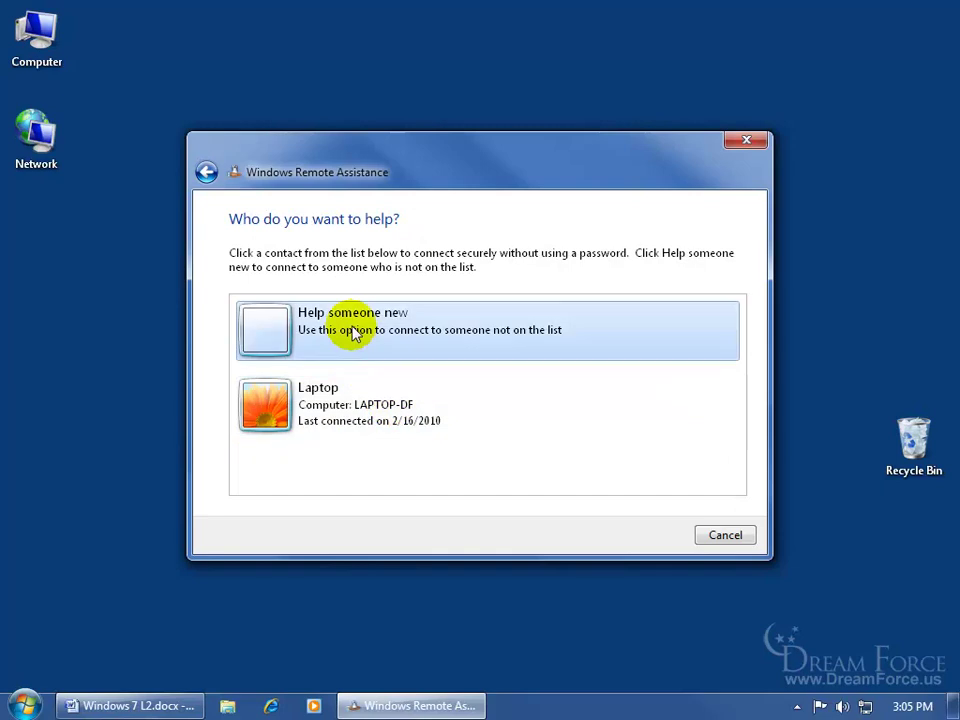
pyautogui.click(362, 412)
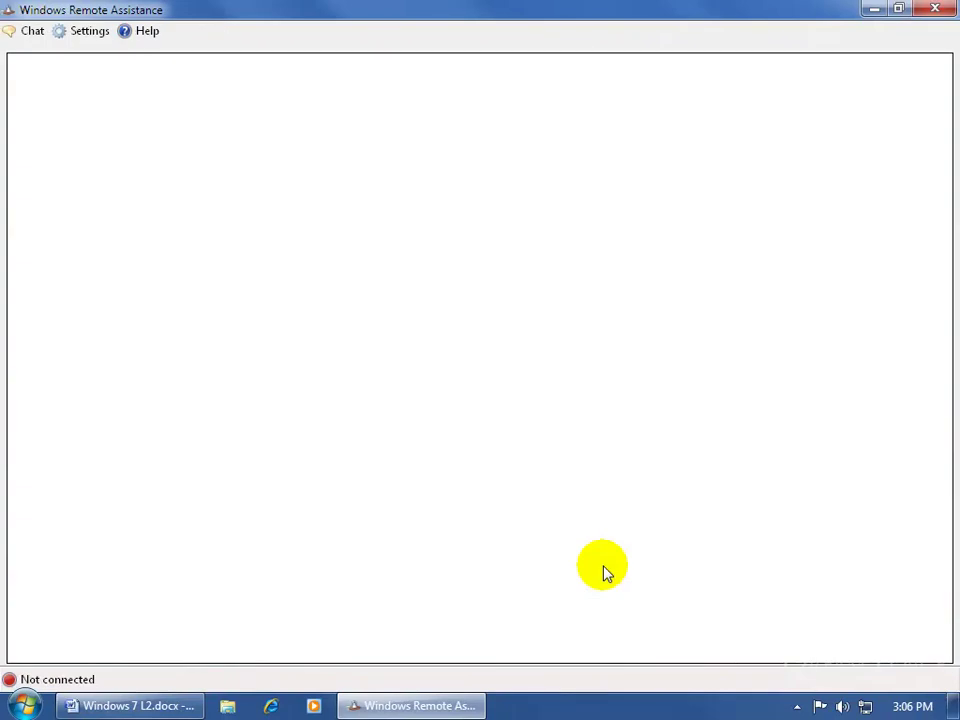
pyautogui.click(935, 9)
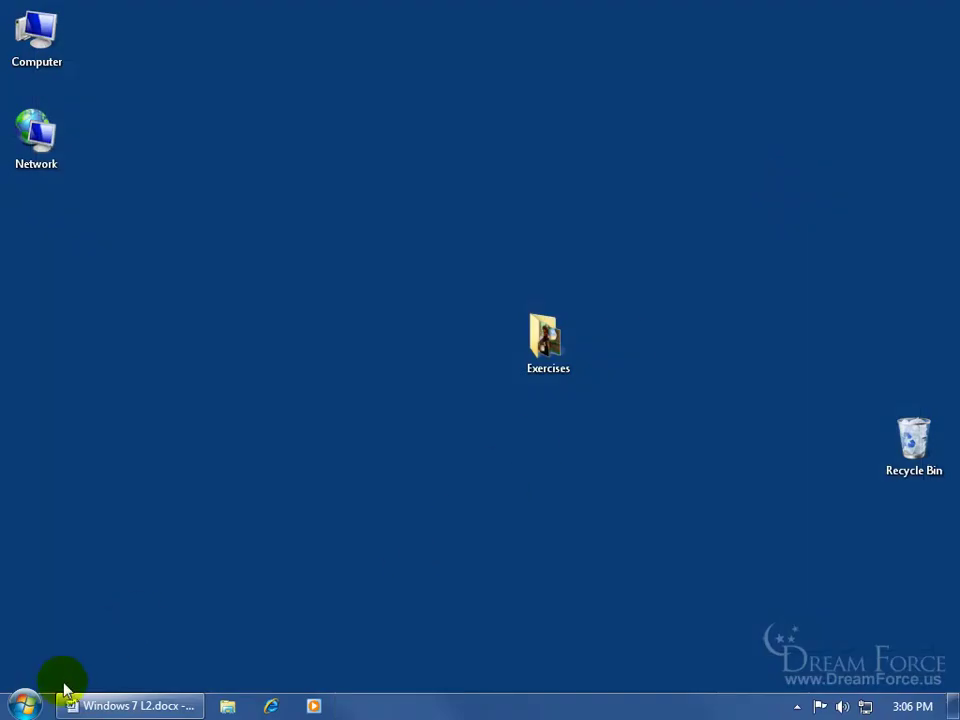
# Reopen Windows Remote Assistance, view the saved contacts available for inviting someone you trust to help, and cancel the wizard.
pyautogui.click(40, 705)
pyautogui.click(66, 627)
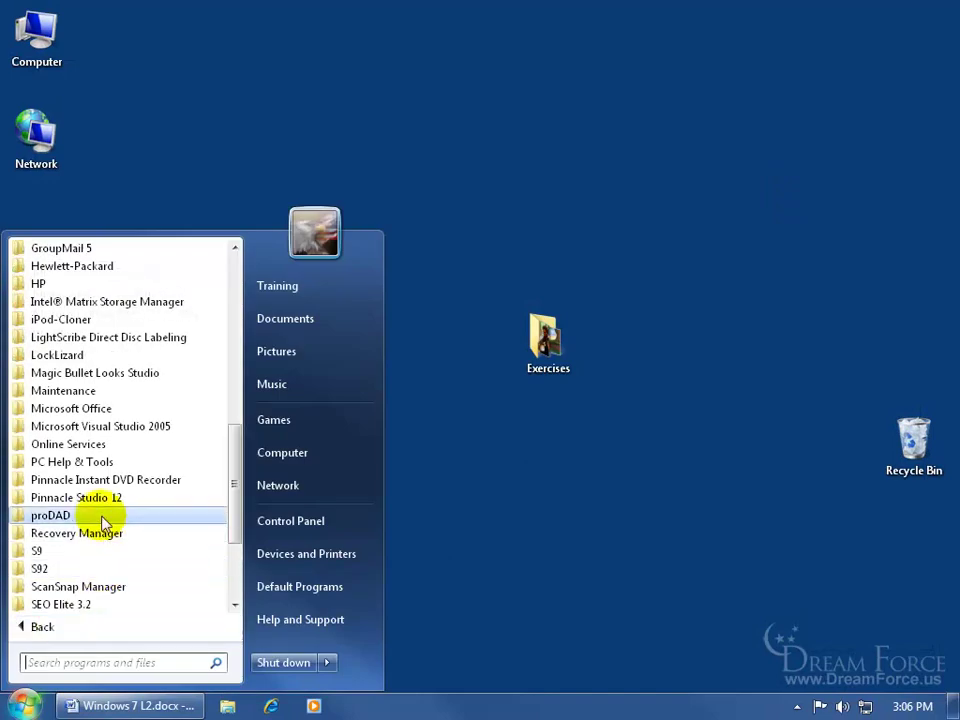
pyautogui.click(70, 391)
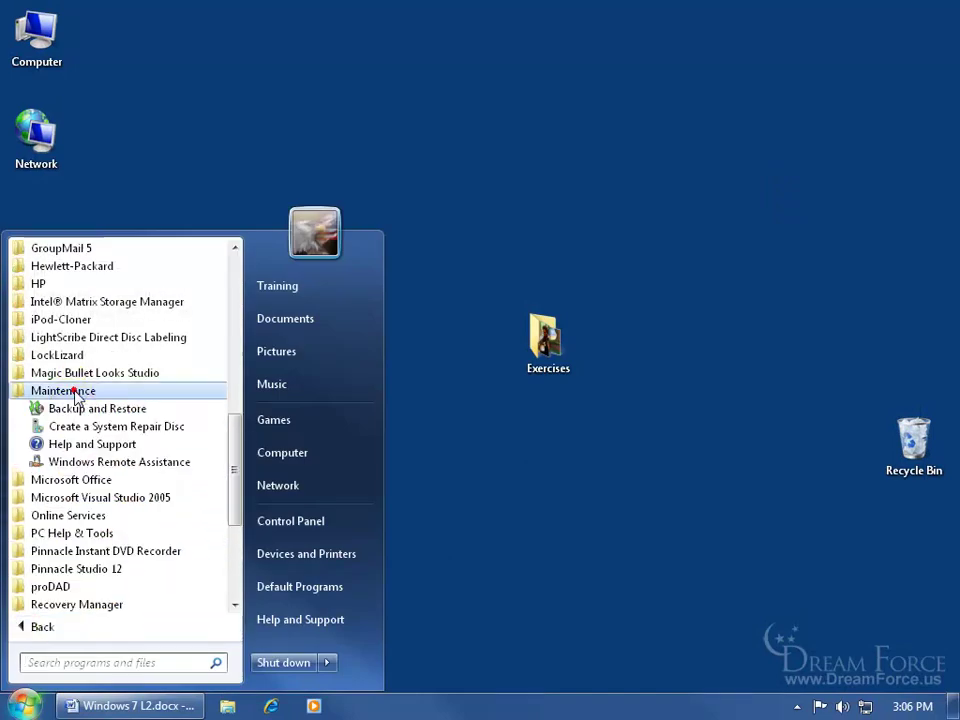
pyautogui.click(111, 469)
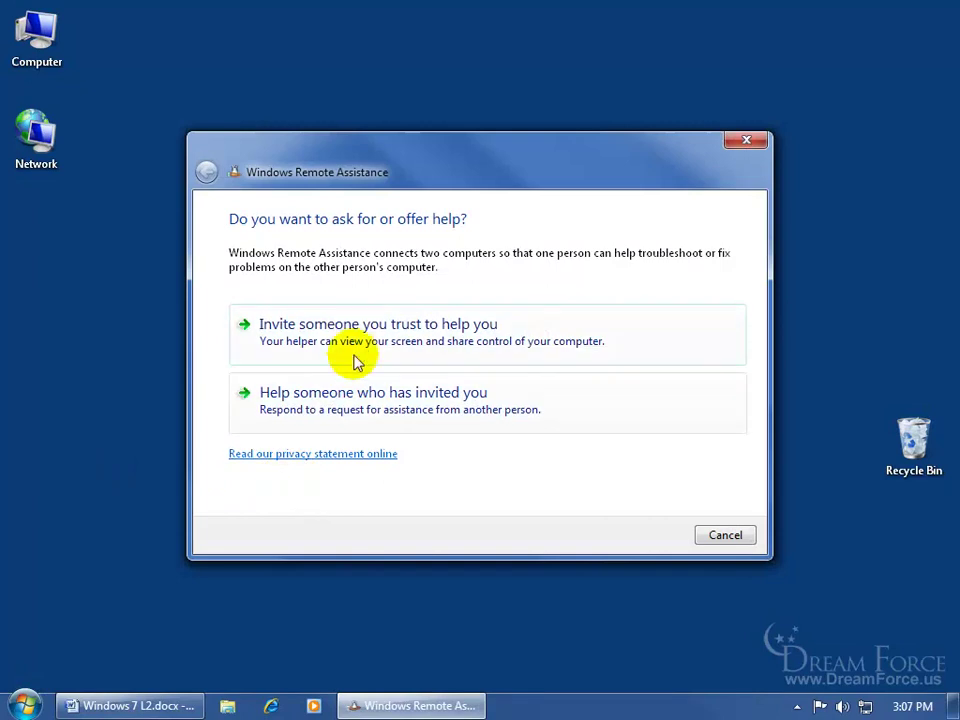
pyautogui.click(360, 343)
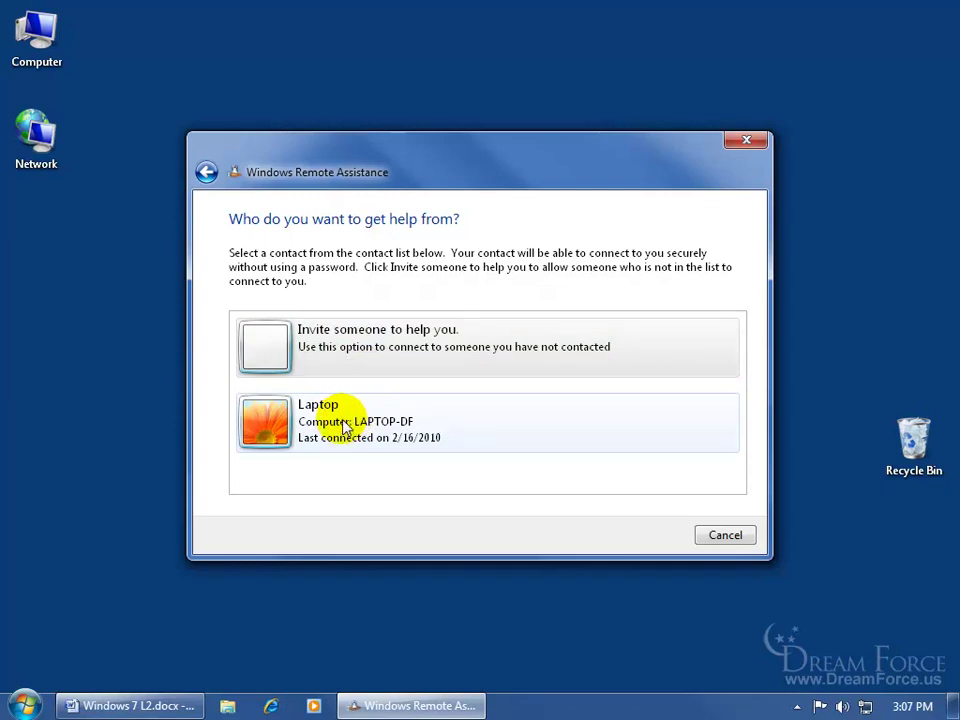
pyautogui.click(724, 535)
# Restart Windows Remote Assistance and respond to a help request by choosing the saved contact Laptop on computer LAPTOP-DF.
pyautogui.click(24, 706)
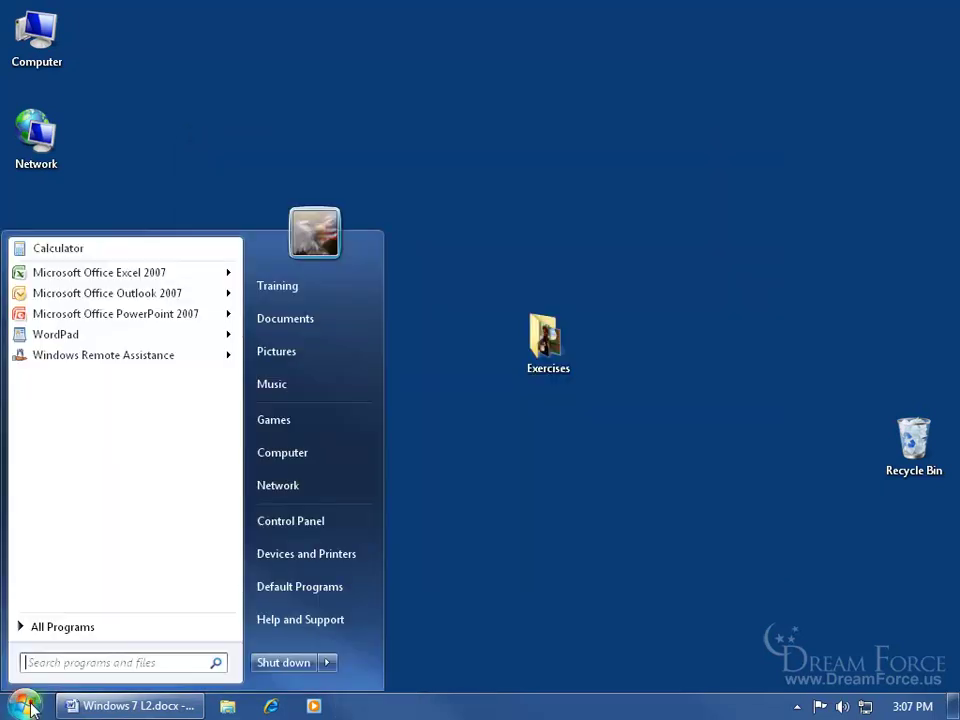
pyautogui.click(66, 628)
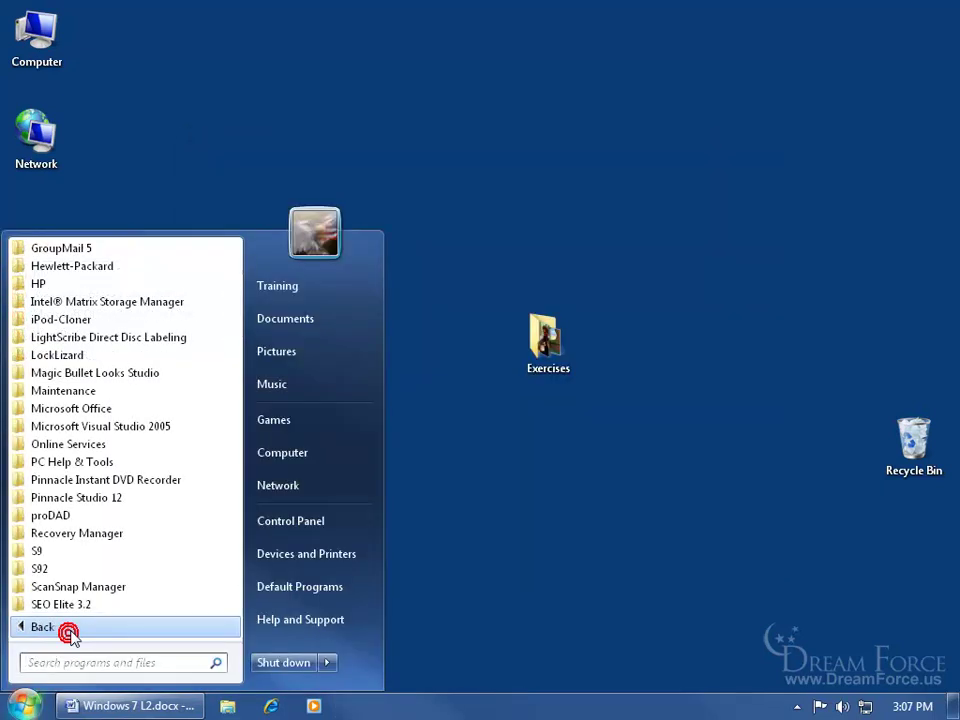
pyautogui.click(82, 390)
pyautogui.click(86, 462)
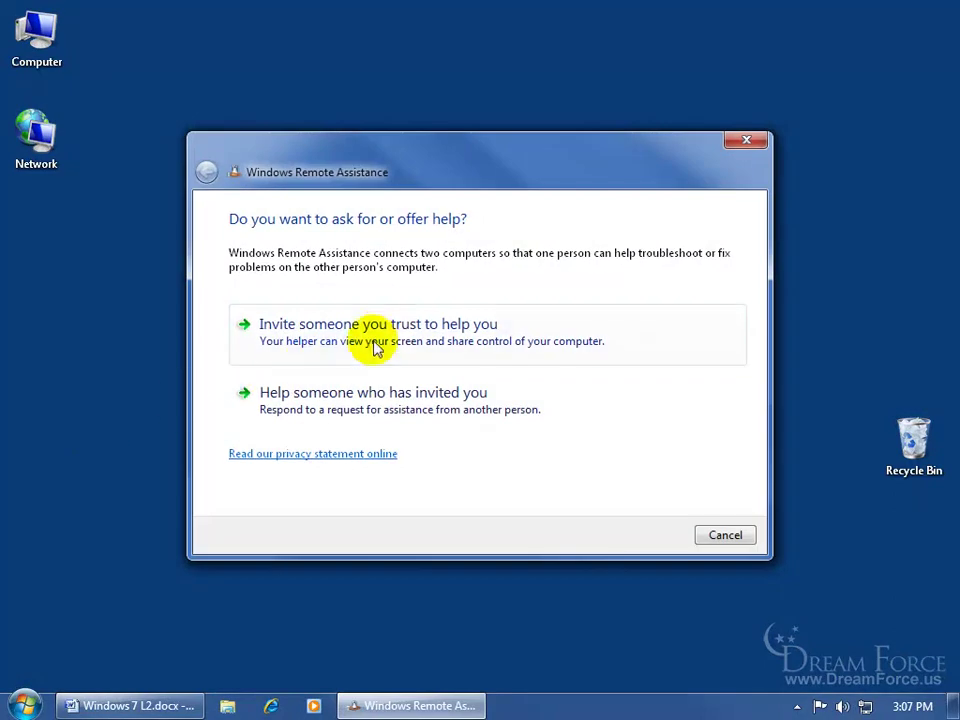
pyautogui.click(381, 400)
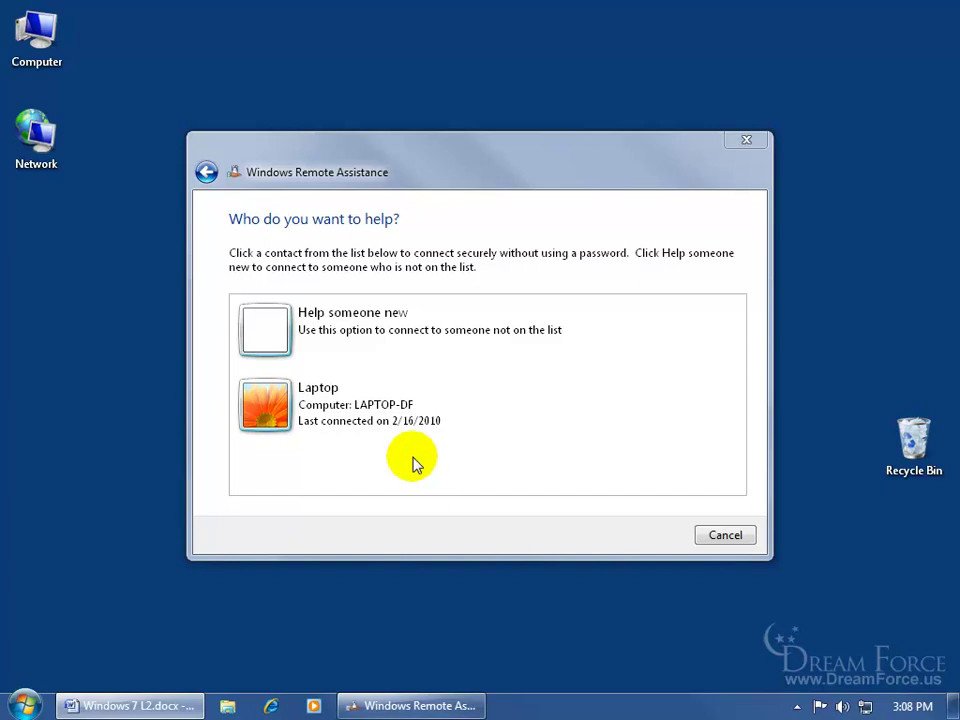
pyautogui.click(278, 398)
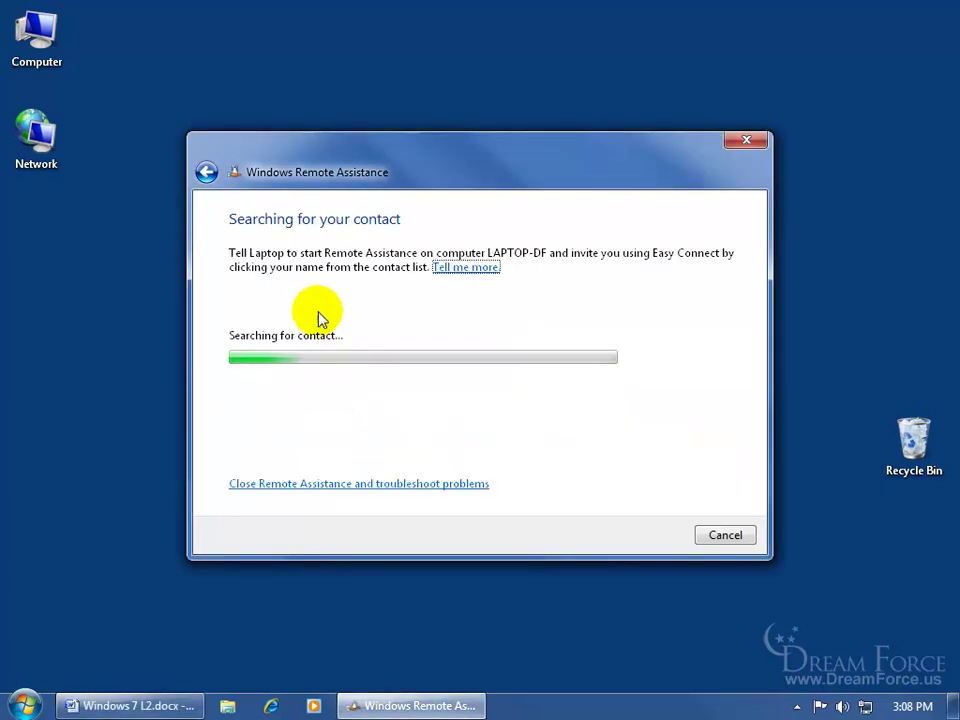